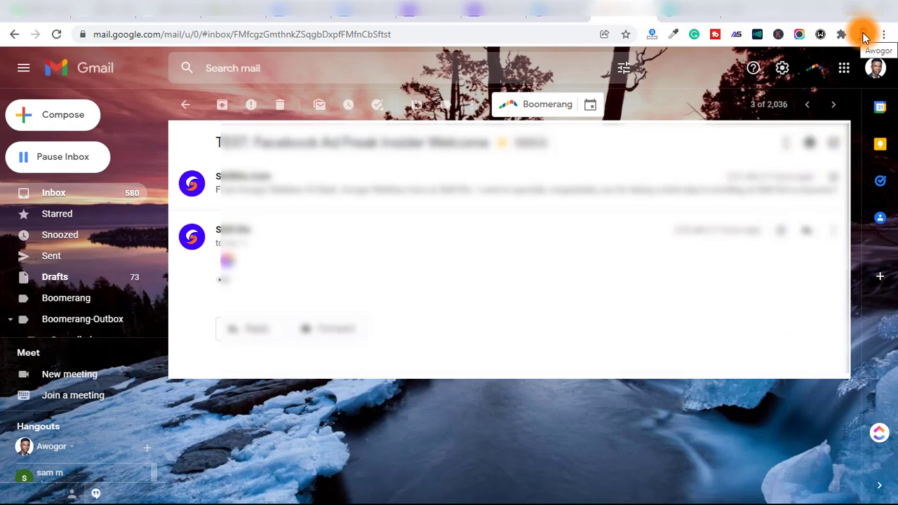
Open the Chrome profile menu from the toolbar profile icon over Gmail.
left_click(864, 36)
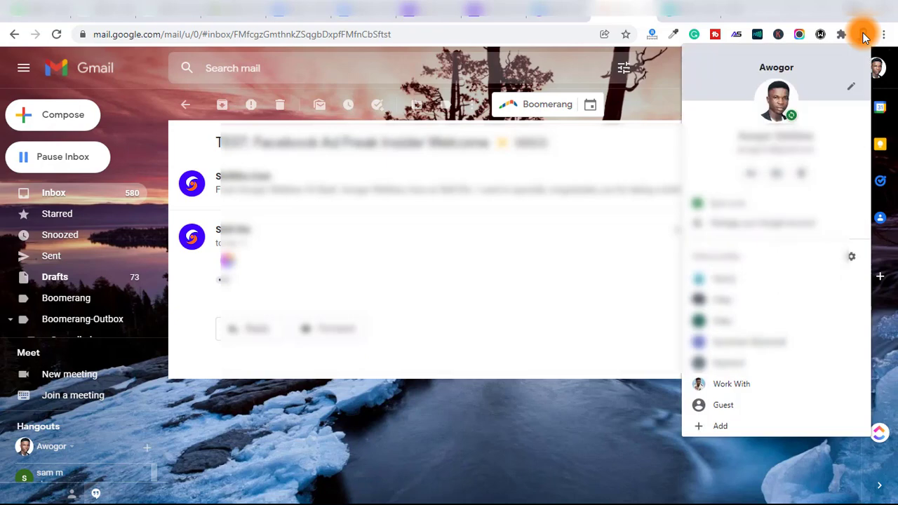
left_click(864, 37)
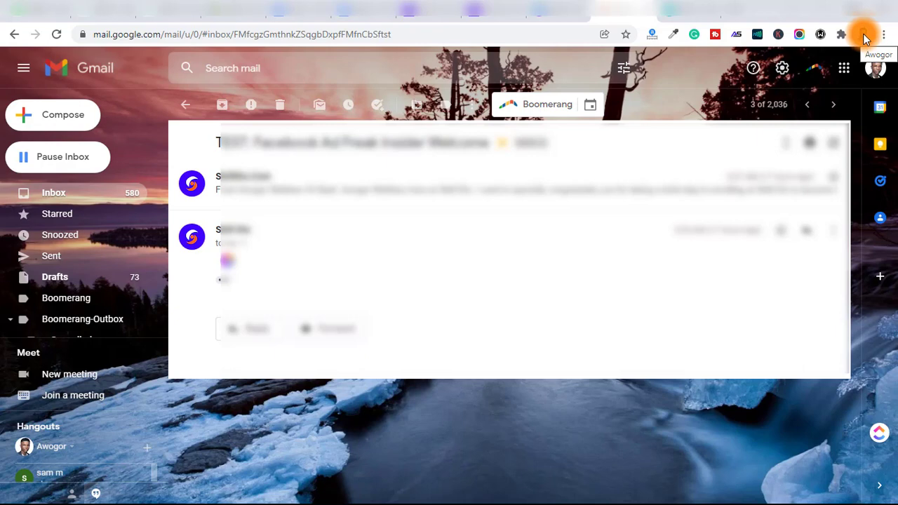
left_click(864, 36)
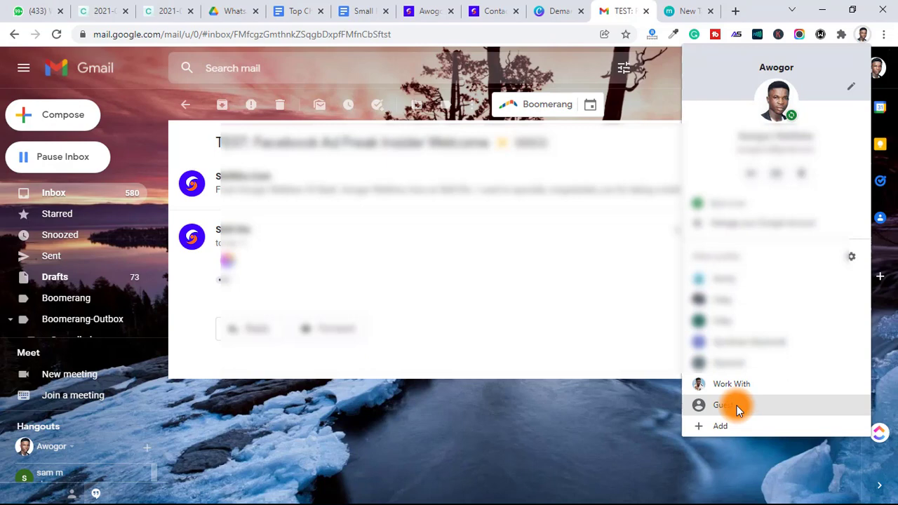
Start a Chrome guest window and search for 'google account' in a new tab.
left_click(736, 406)
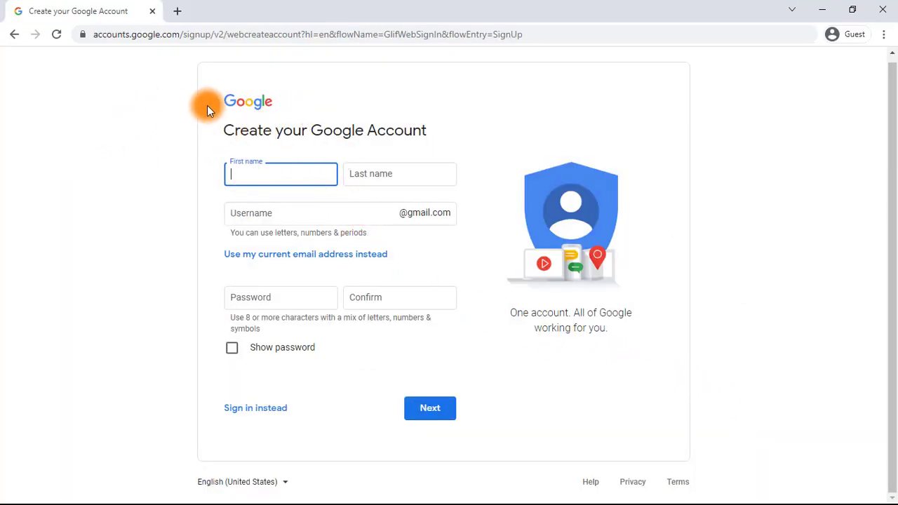
left_click(178, 11)
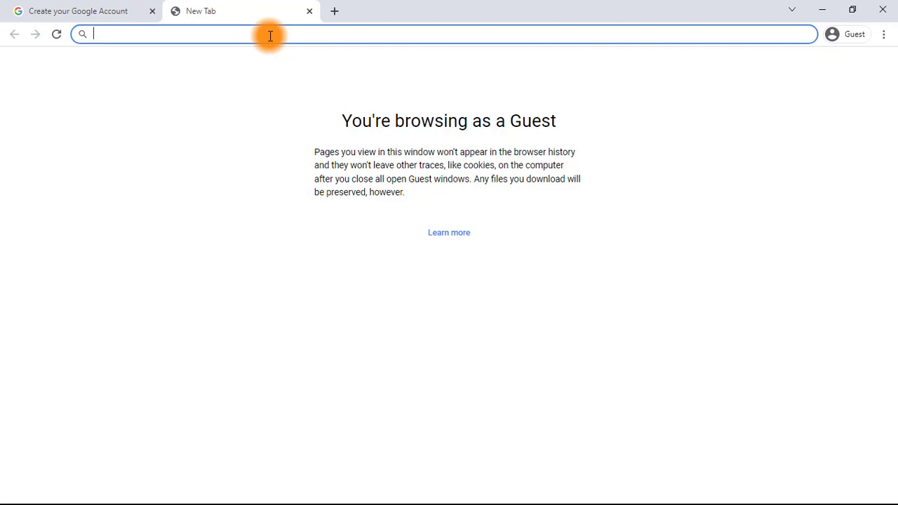
left_click(43, 9)
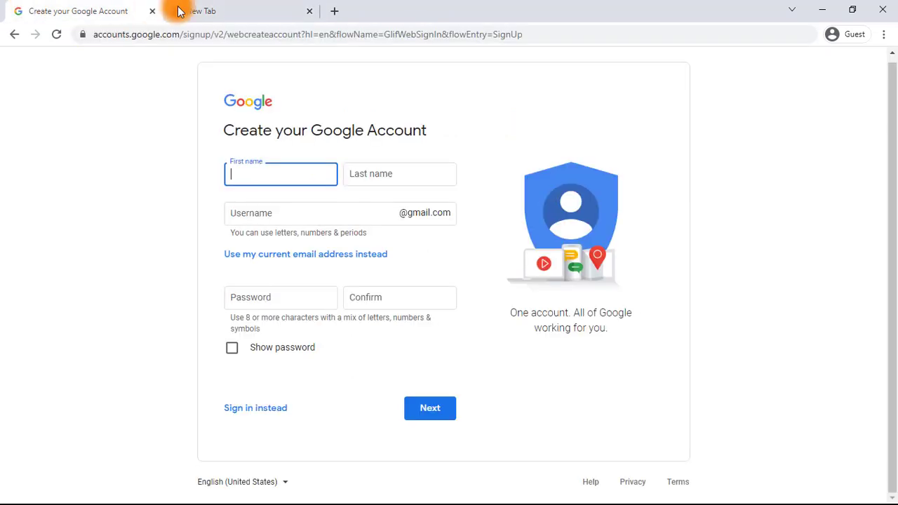
left_click(182, 11)
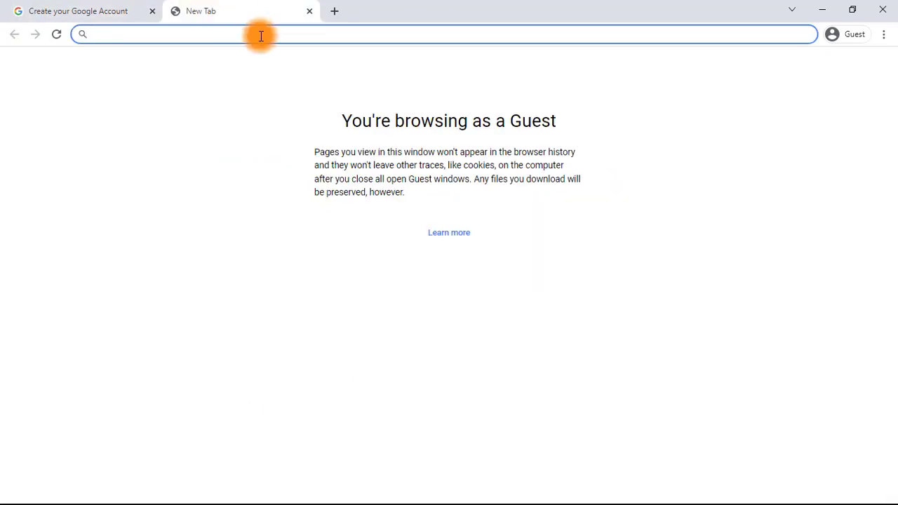
type("google")
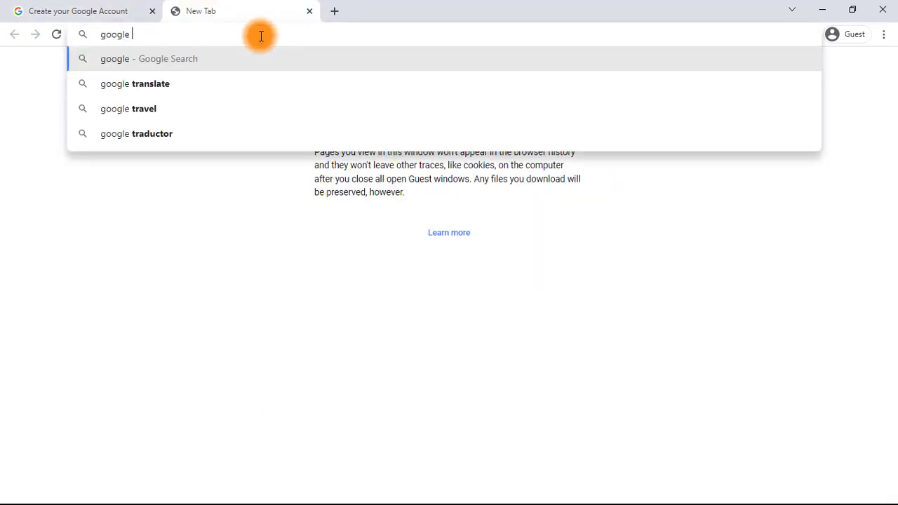
type(" account")
key("Return")
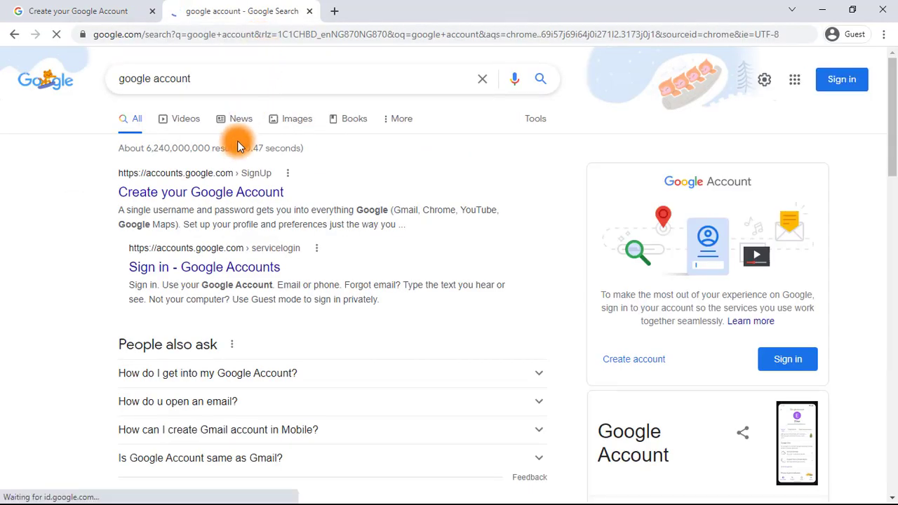
Open the 'Create your Google Account' result so the blank sign-up form shows in the second tab.
left_click(170, 197)
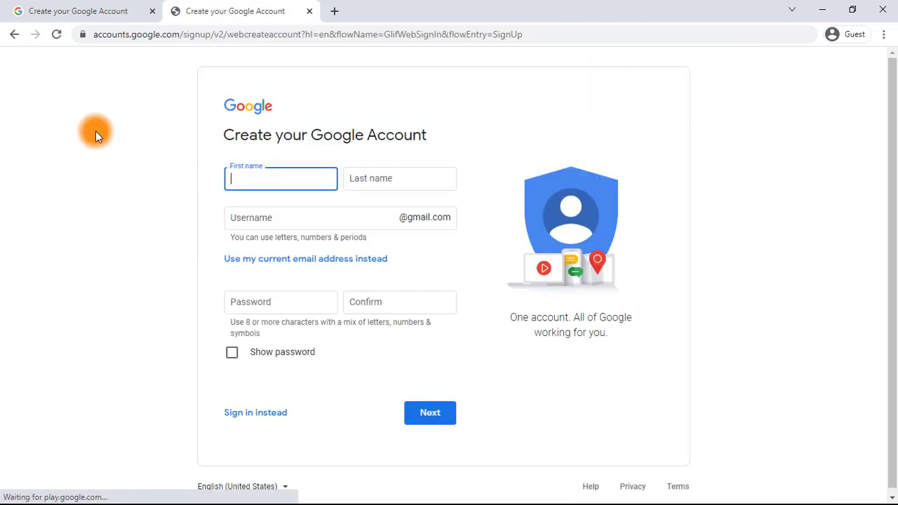
left_click(89, 10)
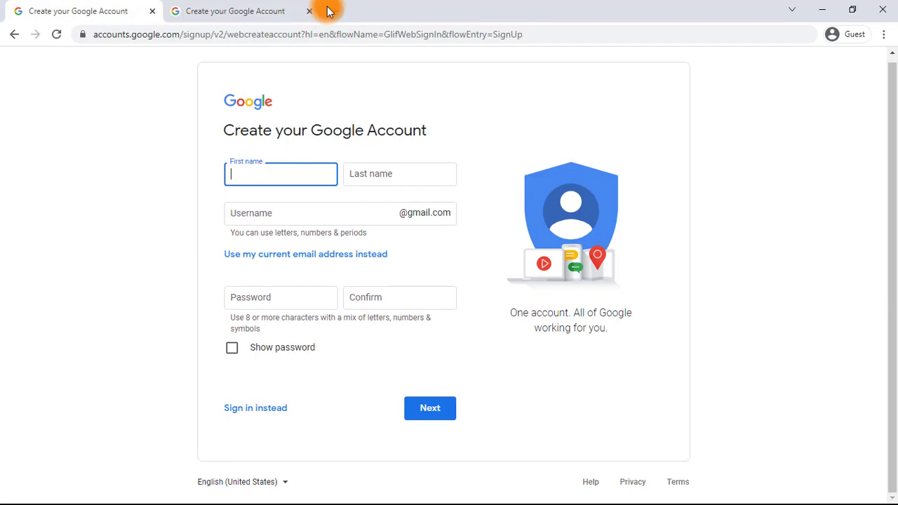
left_click(261, 9)
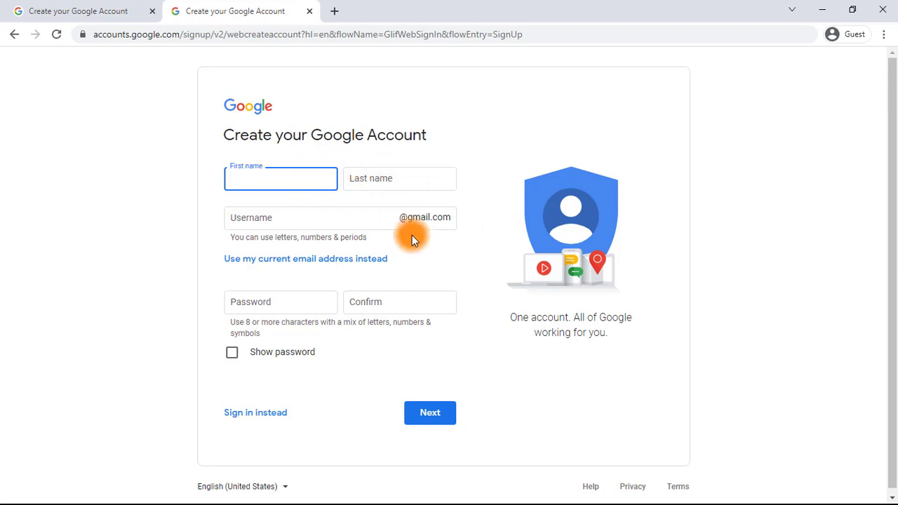
scroll(391, 257, "down", 1)
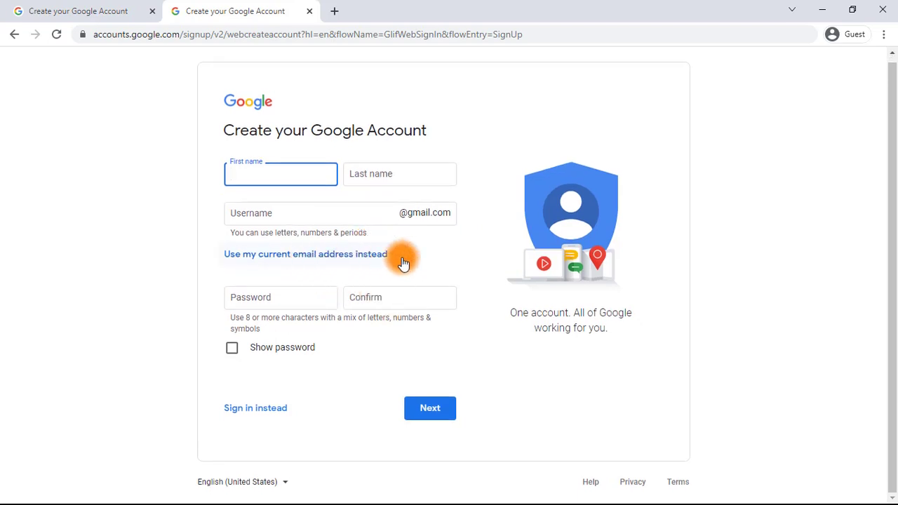
Switch to using an existing email, then enter the first name, last name and email address.
left_click(306, 261)
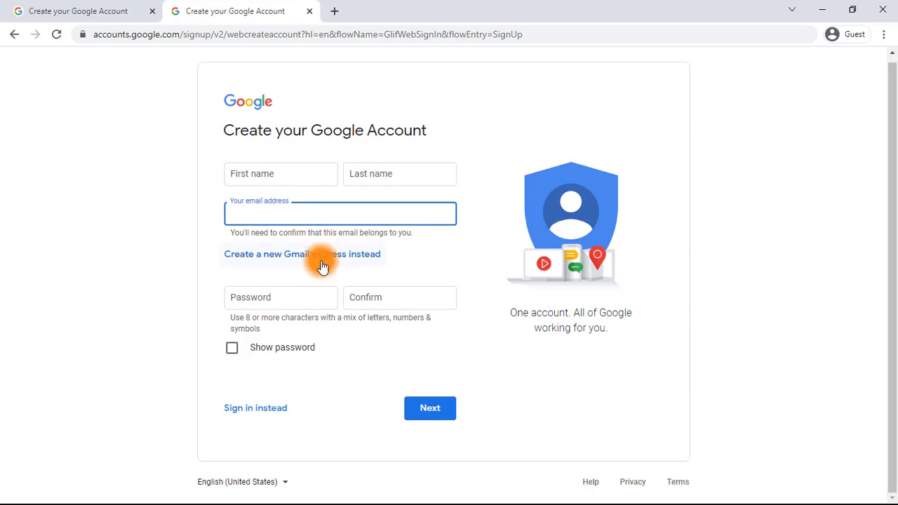
left_click(276, 174)
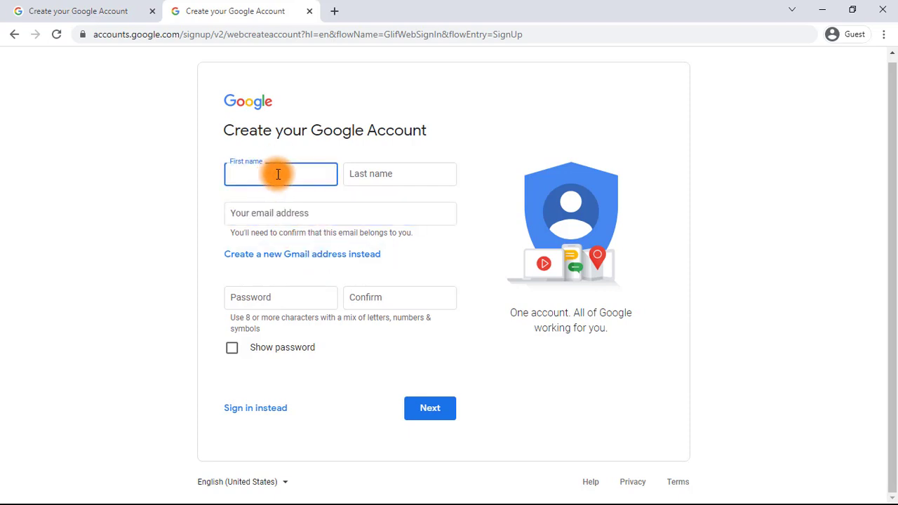
key("Tab")
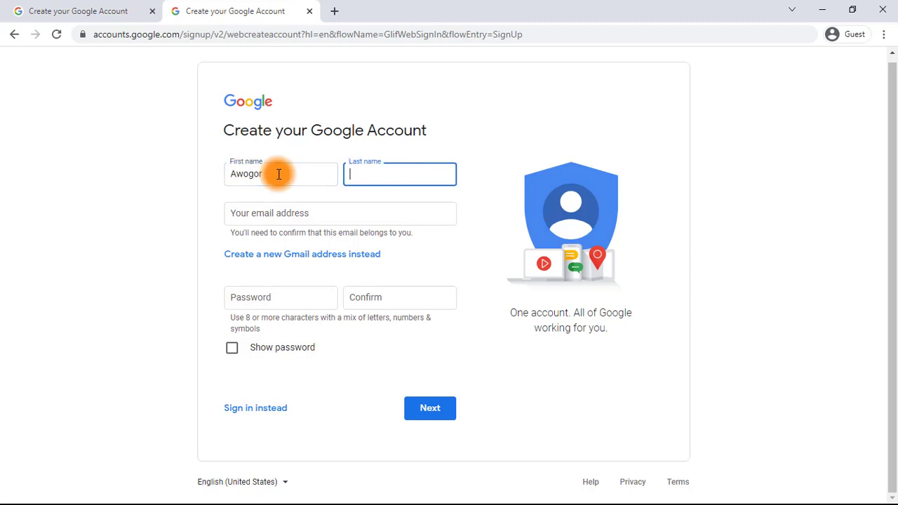
key("Tab")
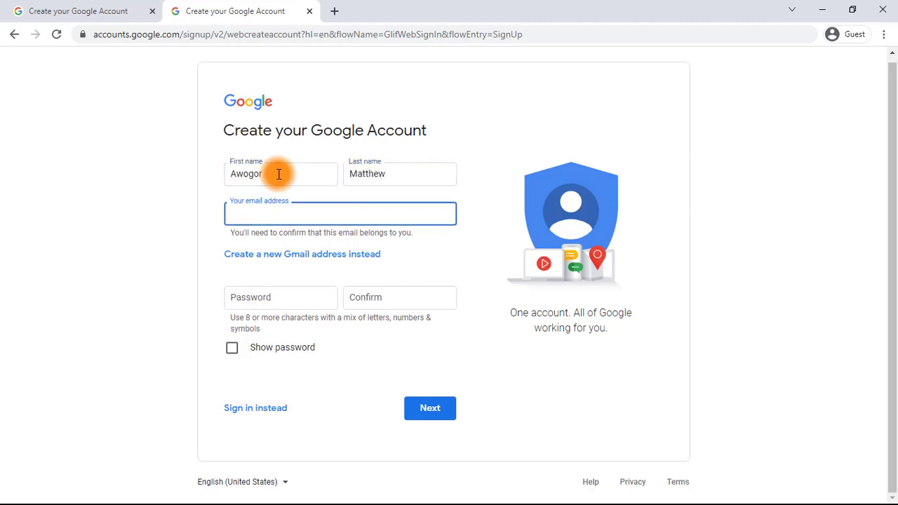
type("info@examp")
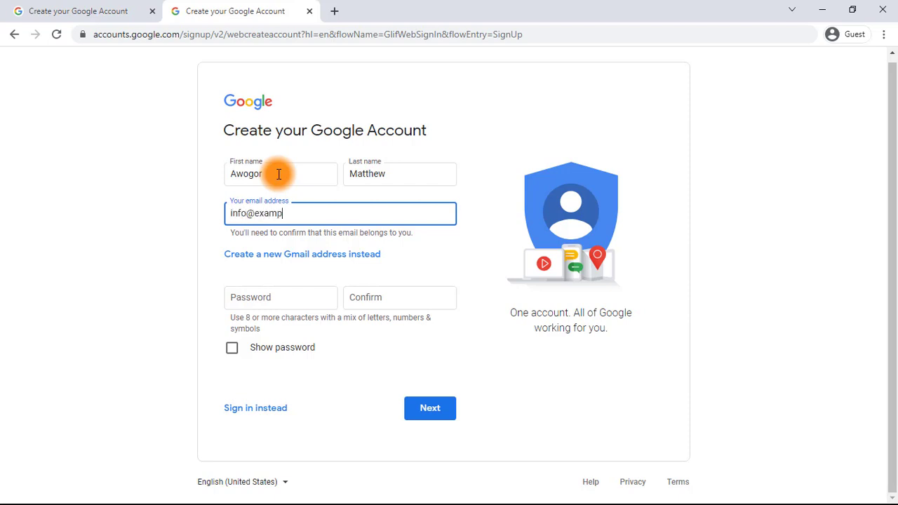
type("le.com")
key("ctrl+a")
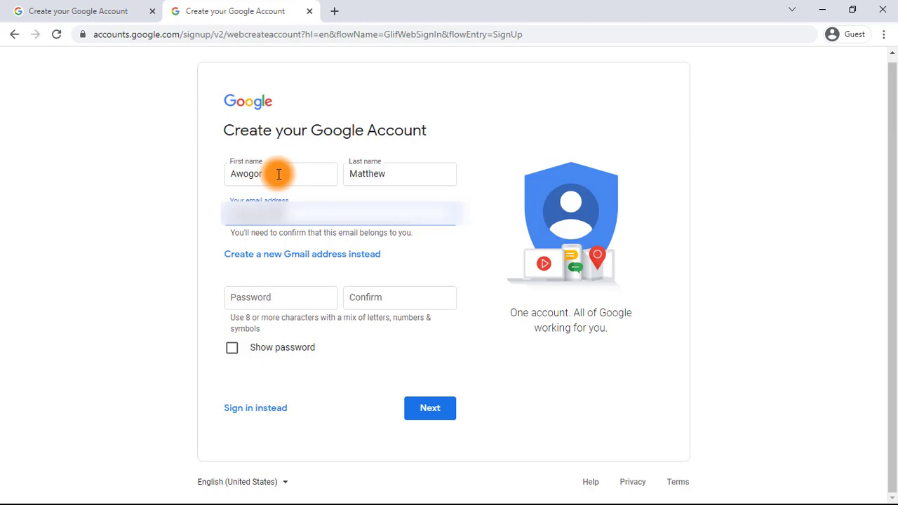
type("@gma")
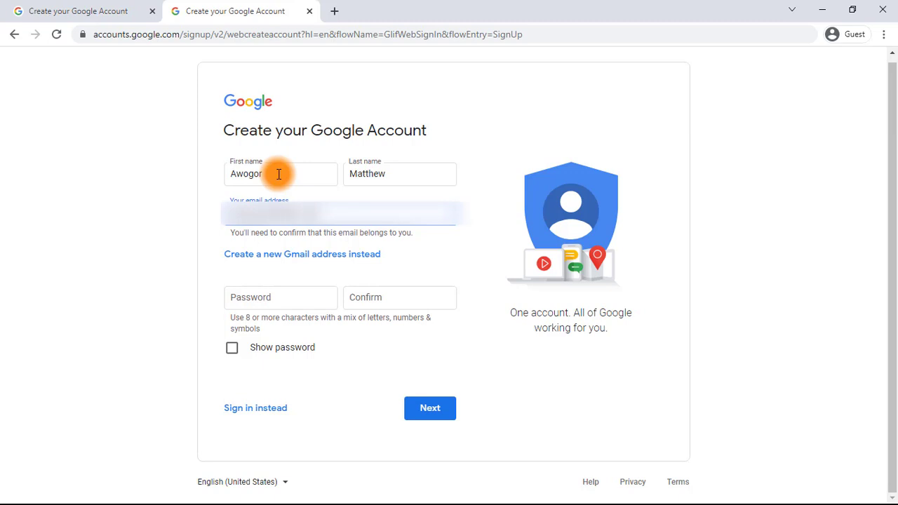
Enter the account password, confirm it, and submit the sign-up form.
left_click(270, 299)
type("•")
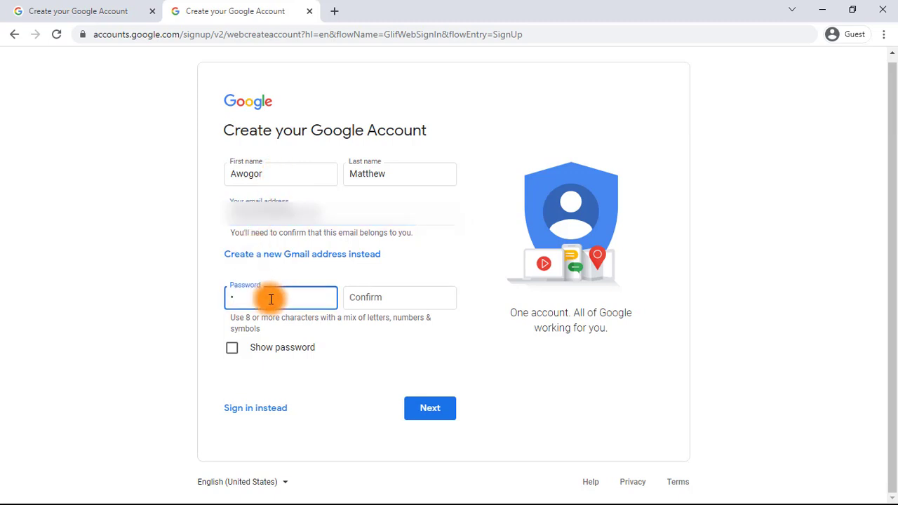
type("••••••")
key("ctrl+a")
type("••••••••••")
key("Tab")
type("•")
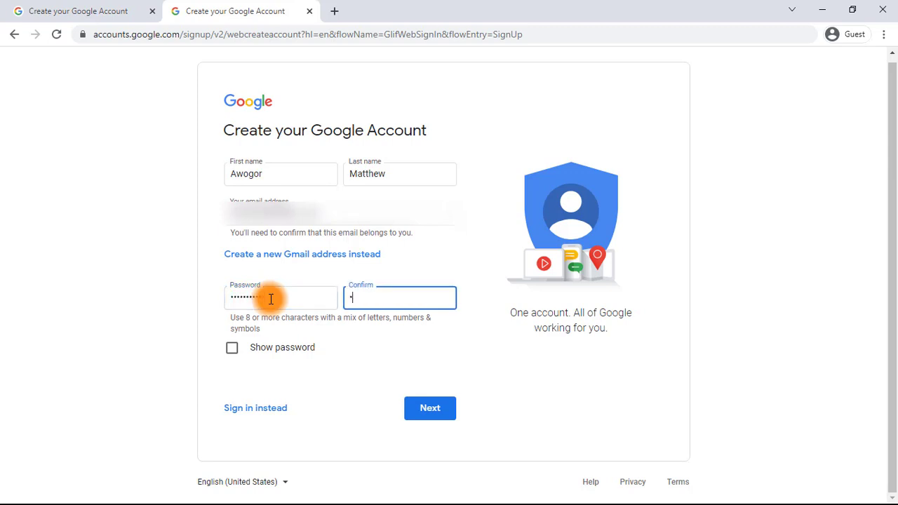
type("•••••••••")
left_click(432, 413)
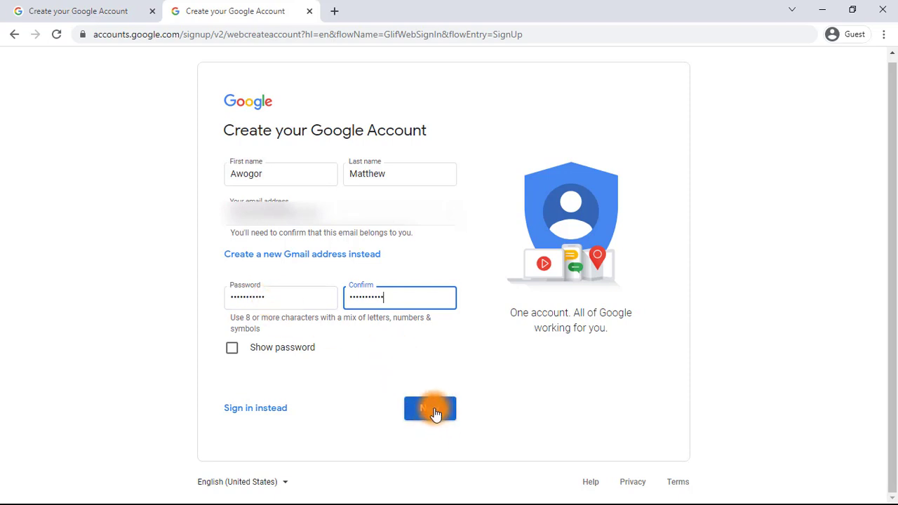
Enter the emailed verification code, add its missing digit, and submit it.
left_click(434, 412)
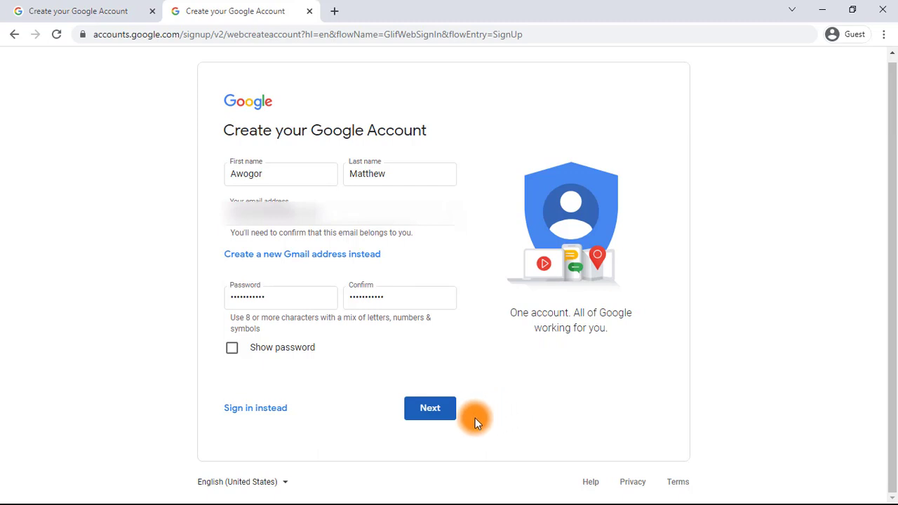
left_click(424, 409)
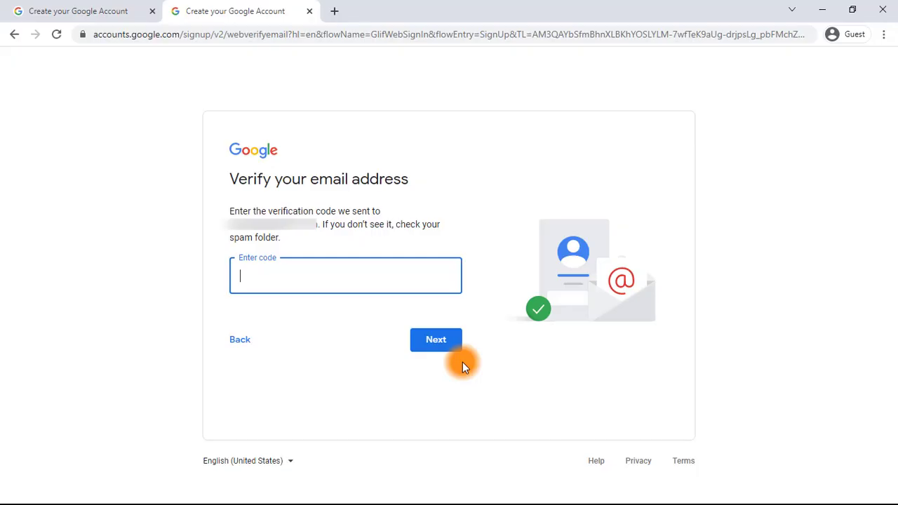
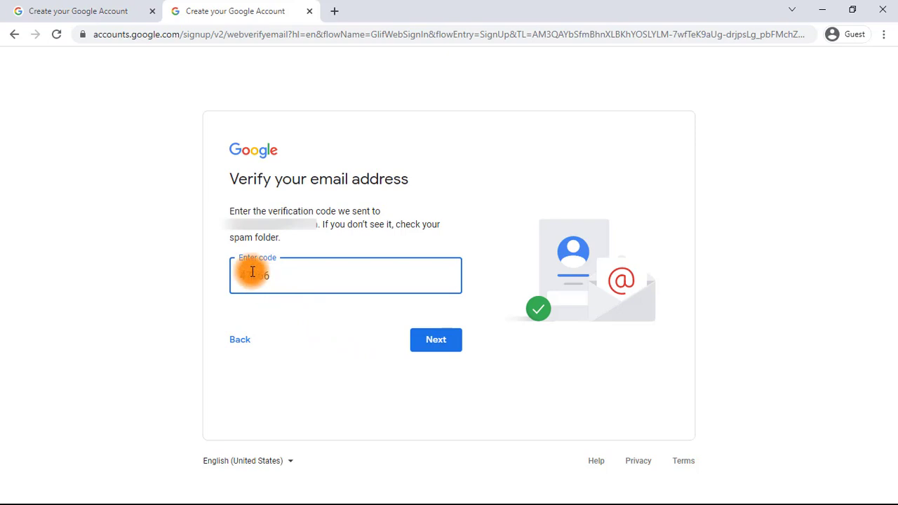
left_click(253, 273)
left_click(442, 345)
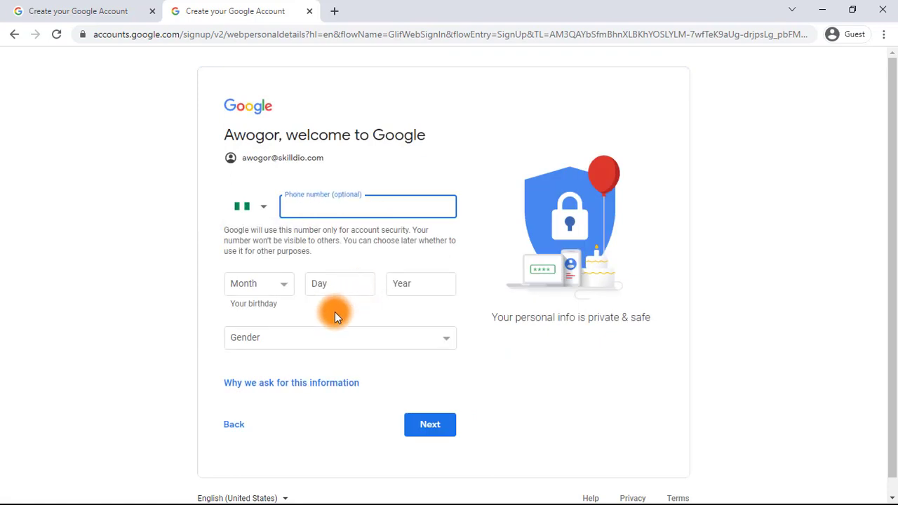
Set birthday to October 11, 2000 and gender to Male, then continue.
left_click(279, 290)
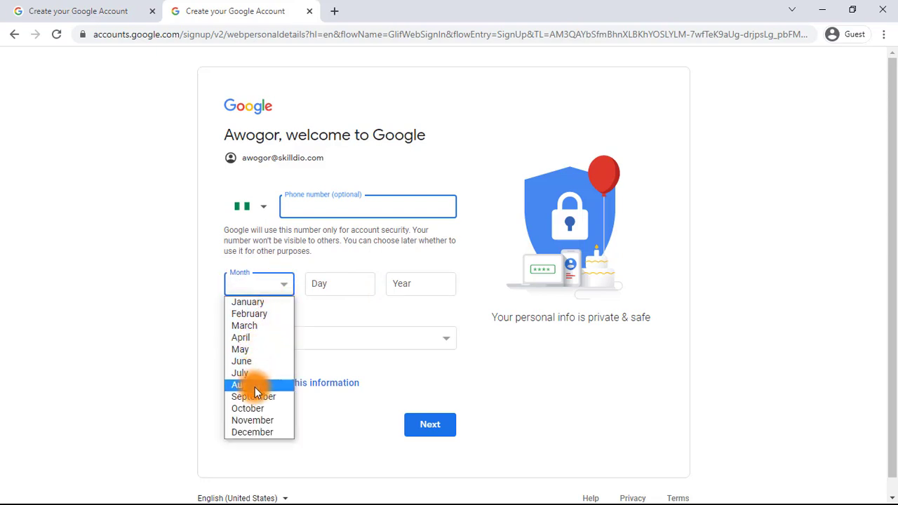
left_click(255, 409)
left_click(314, 275)
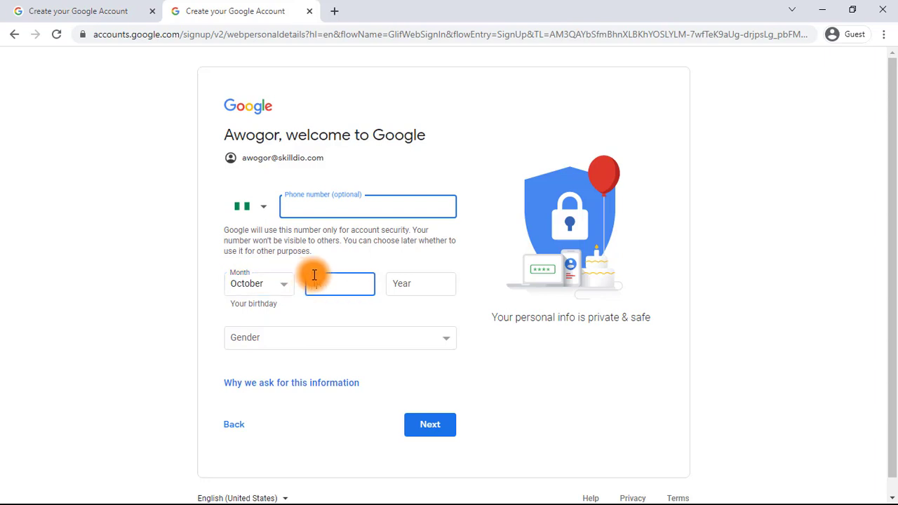
key("Tab")
type("1")
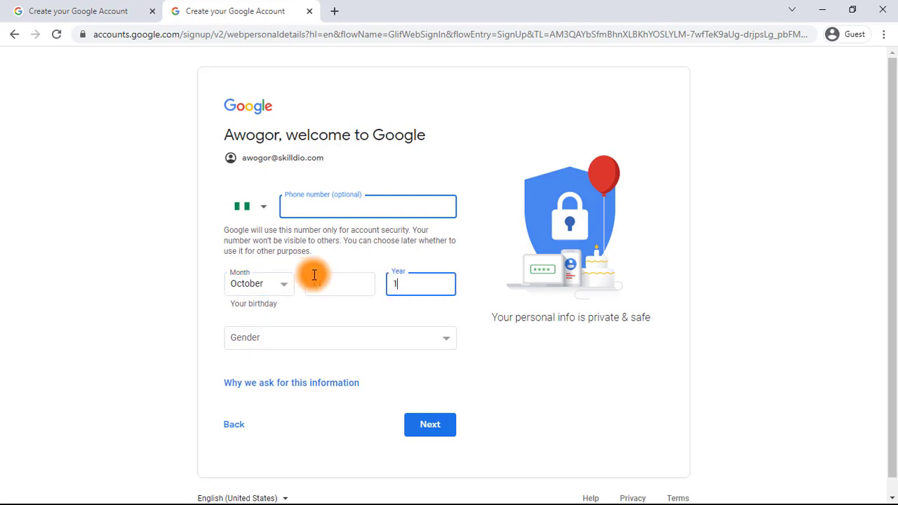
type("2000")
left_click(274, 338)
left_click(274, 368)
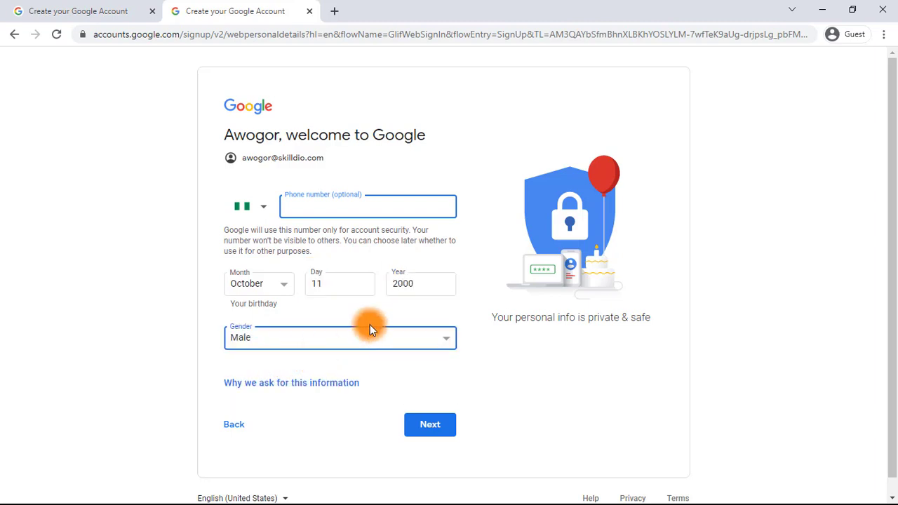
left_click(438, 414)
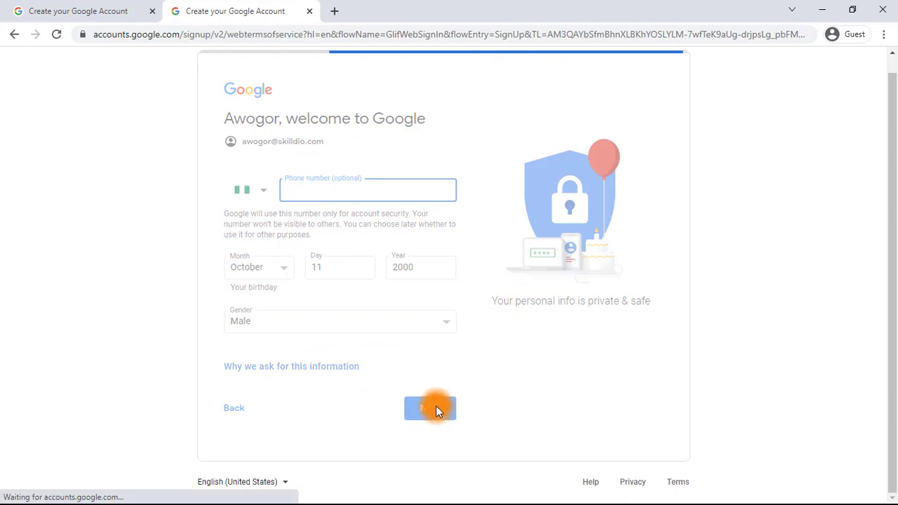
Scroll through the Privacy and Terms page and agree to create the account.
scroll(367, 276, "down", 6)
scroll(367, 277, "down", 3)
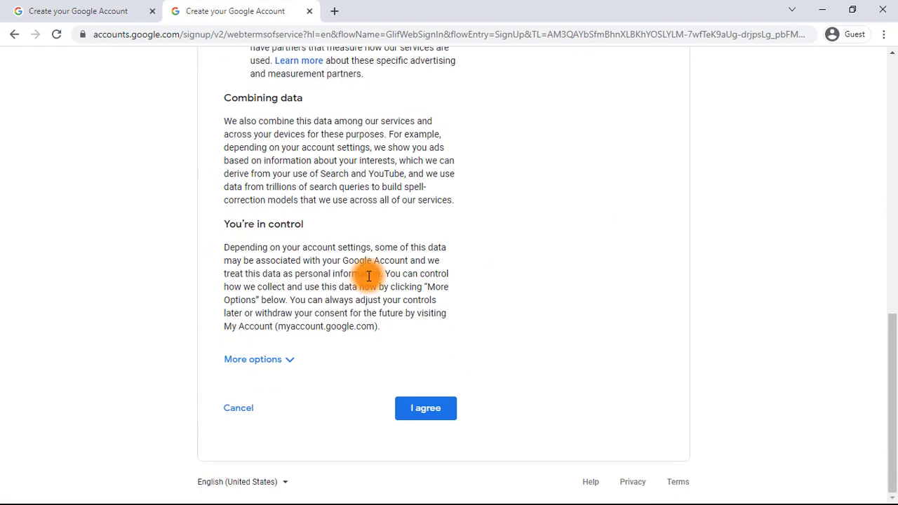
left_click(411, 408)
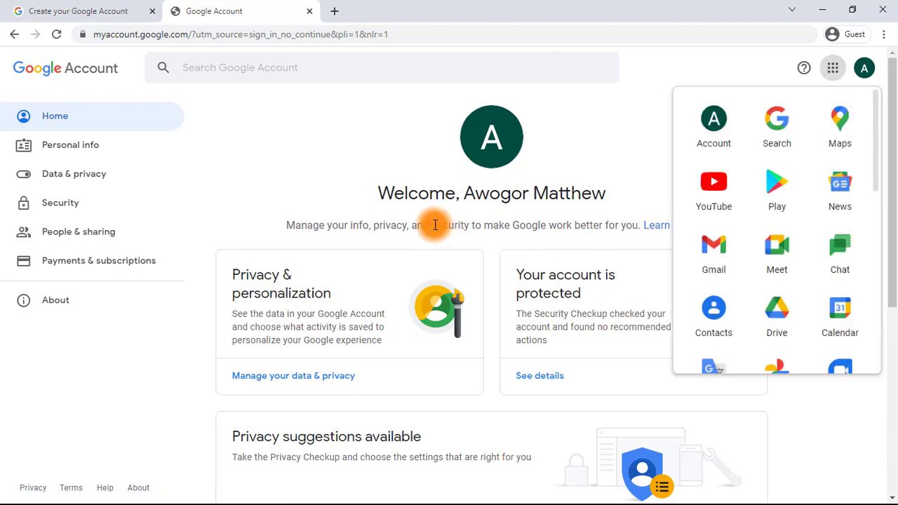
Review the new account's home page and open Gmail from the Google apps grid.
scroll(778, 299, "down", 7)
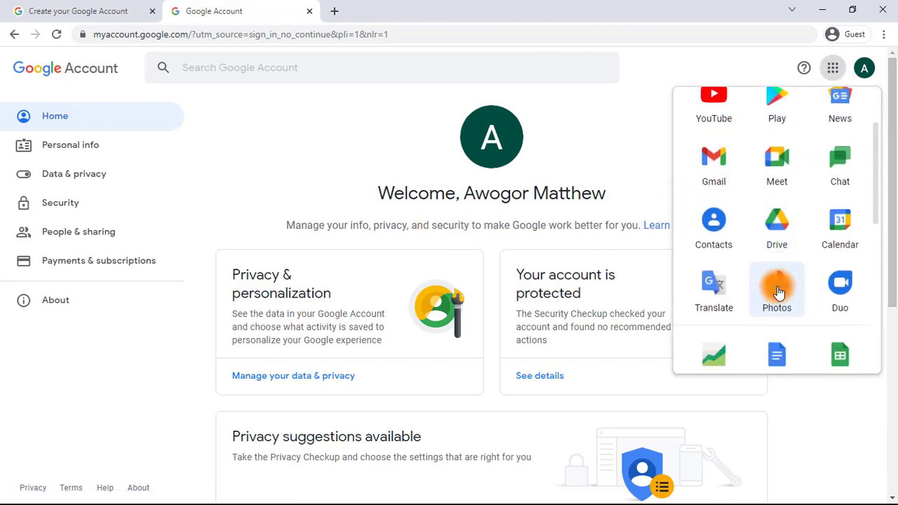
scroll(777, 300, "up", 7)
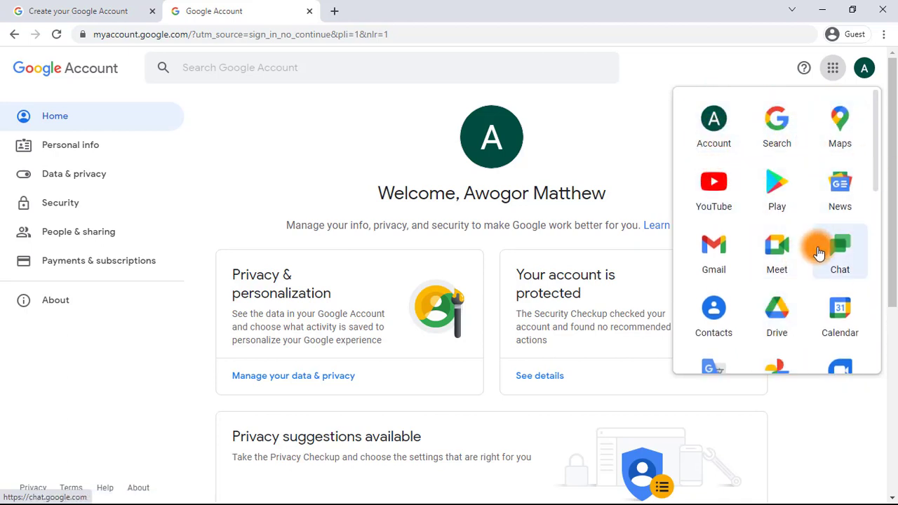
scroll(772, 308, "down", 2)
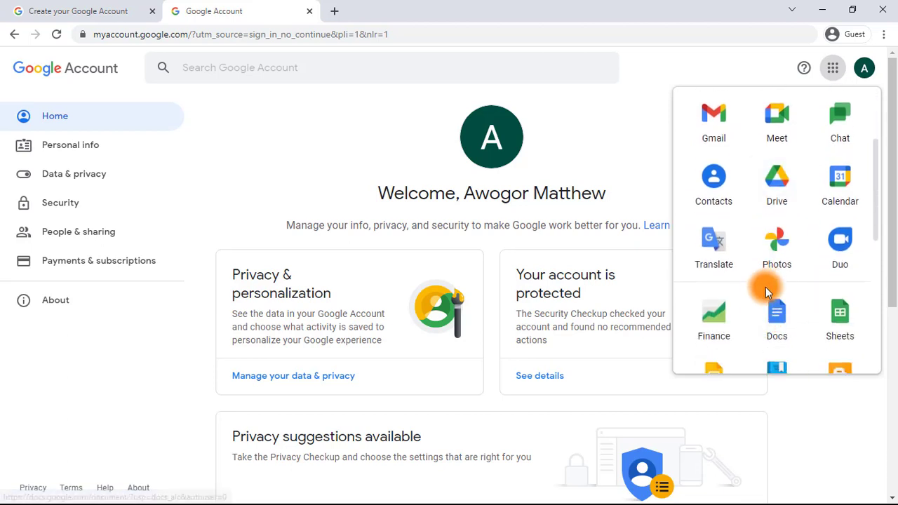
scroll(766, 288, "down", 5)
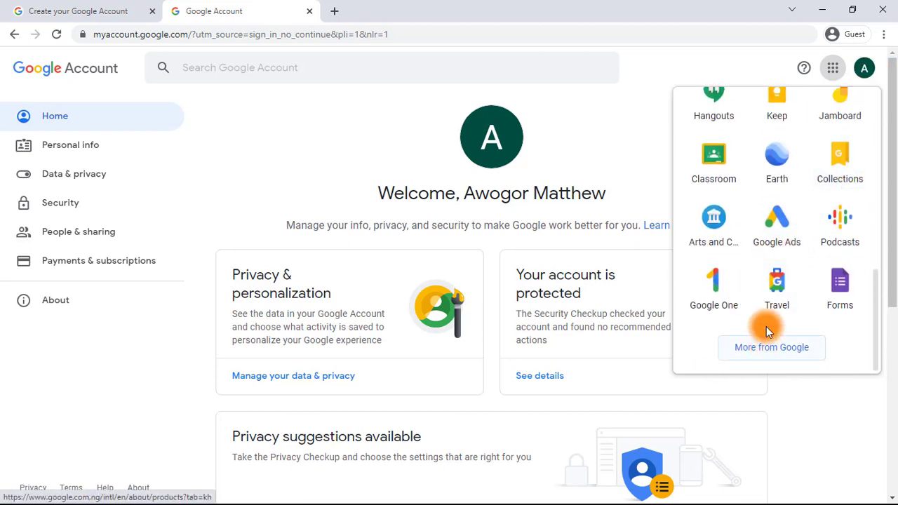
scroll(763, 325, "up", 7)
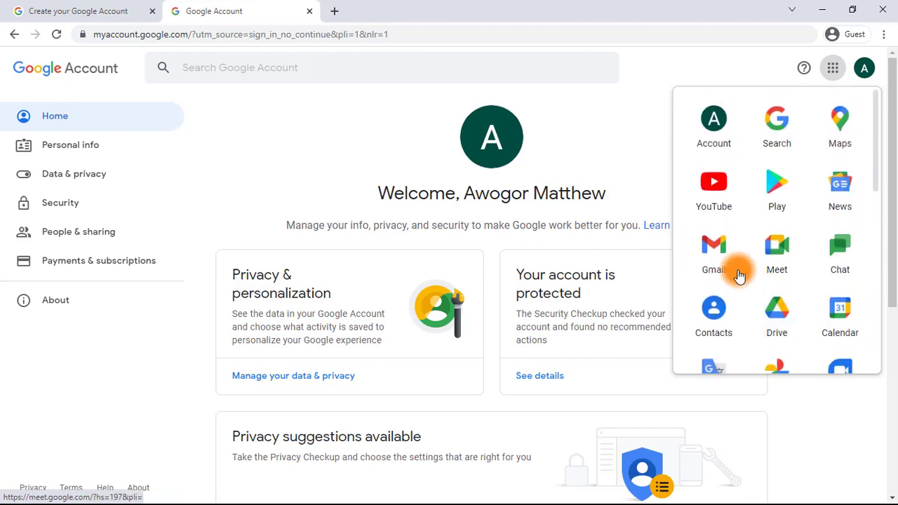
left_click(715, 247)
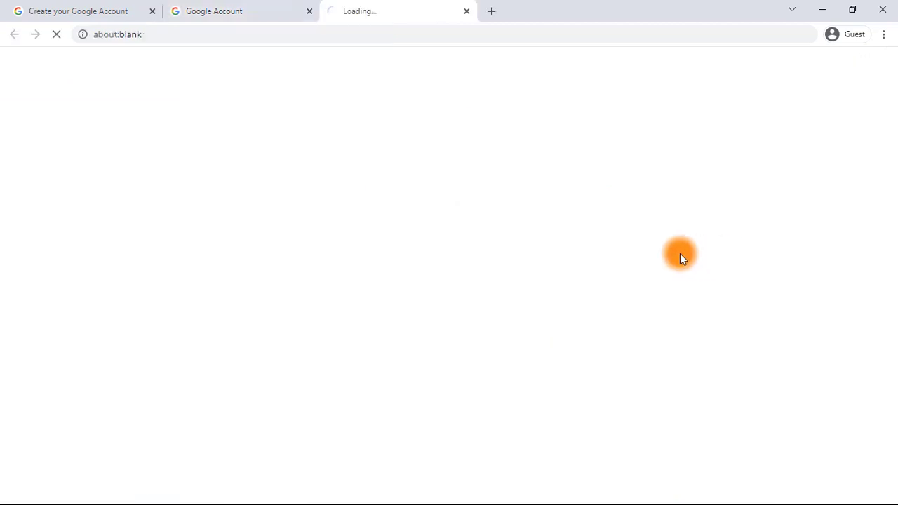
Check the Add Gmail tab, then go back to the Google Account home page.
left_click(211, 7)
left_click(372, 5)
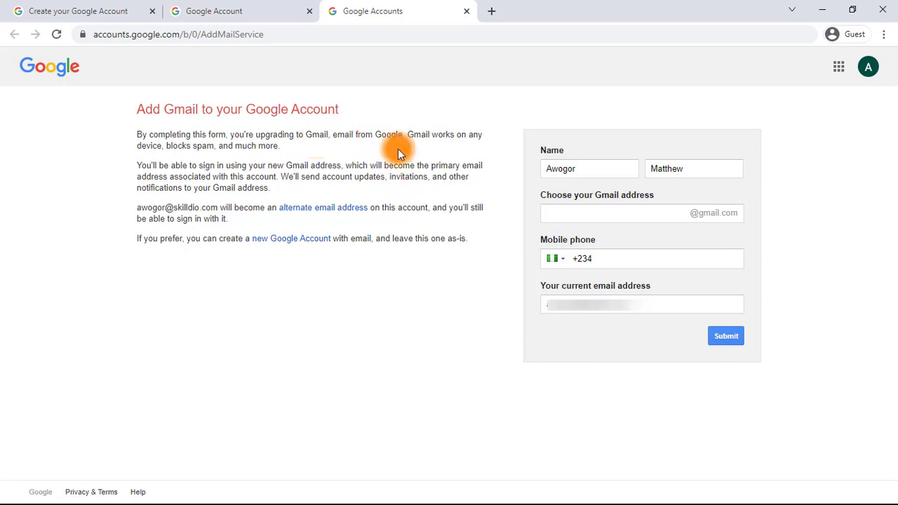
left_click(253, 10)
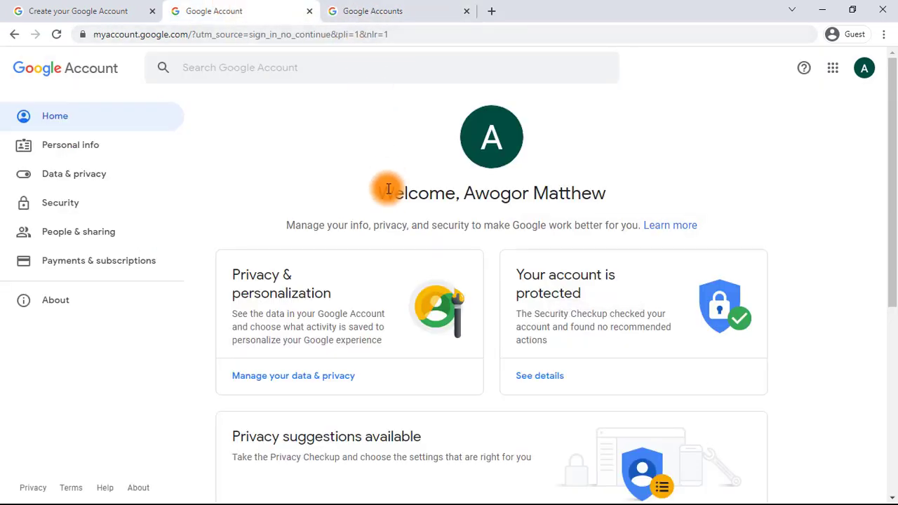
Open Google Play from the apps grid, then close its tab.
left_click(833, 68)
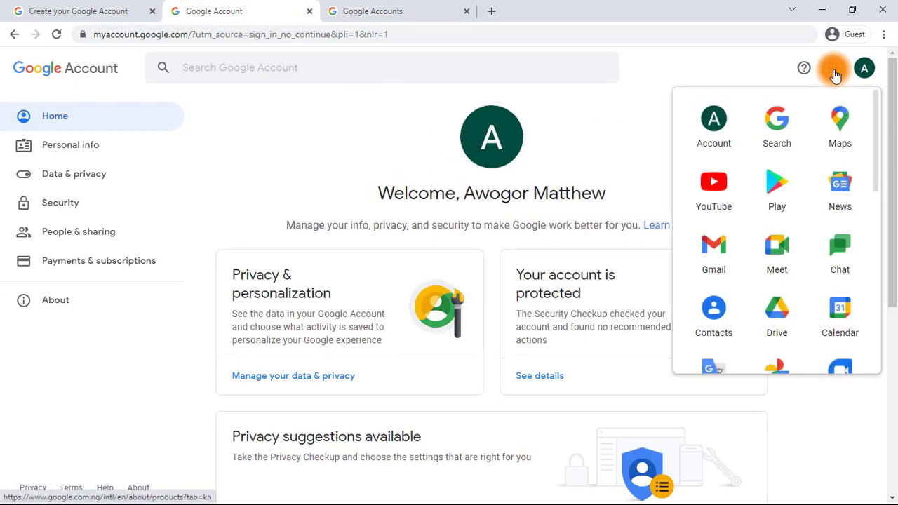
left_click(777, 186)
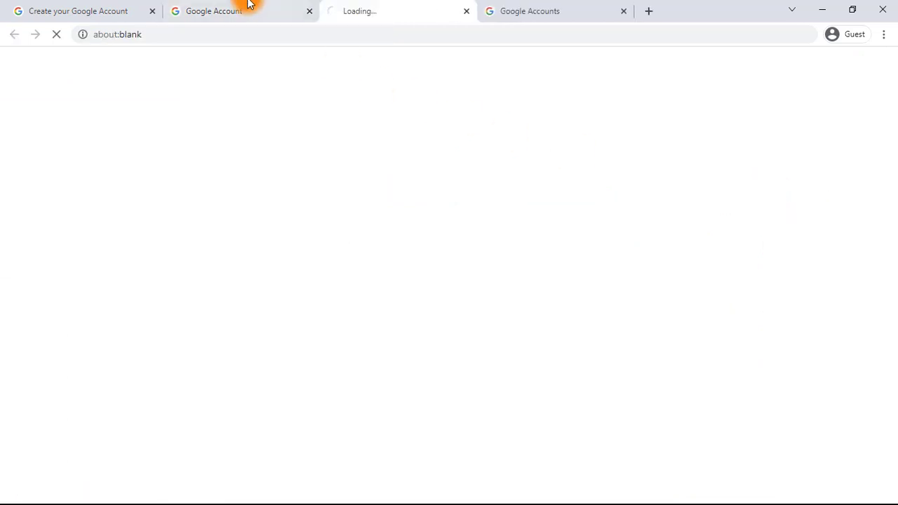
left_click(247, 9)
left_click(466, 11)
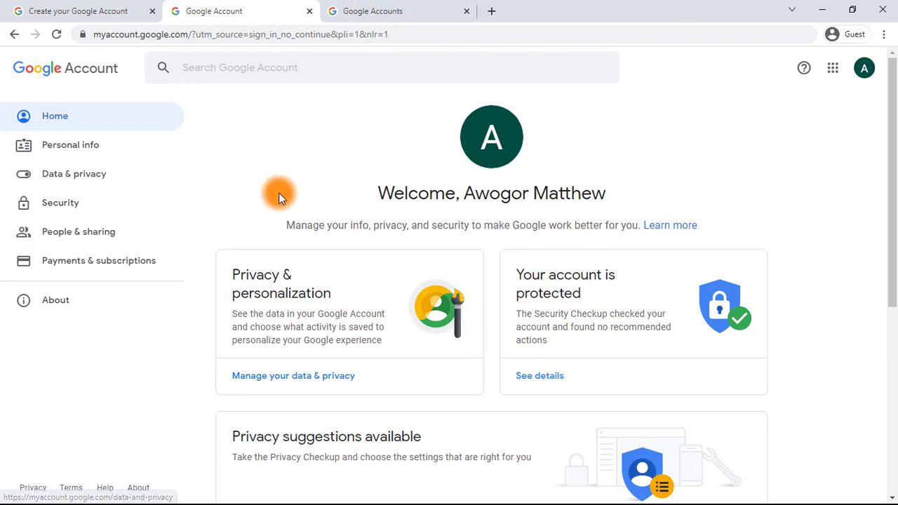
left_click(80, 303)
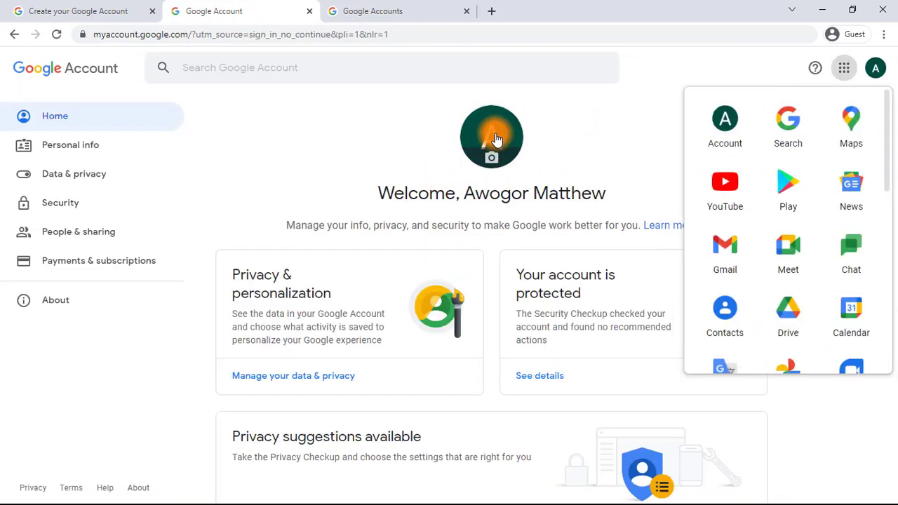
Open the profile picture settings and choose to upload a photo from the computer.
left_click(493, 139)
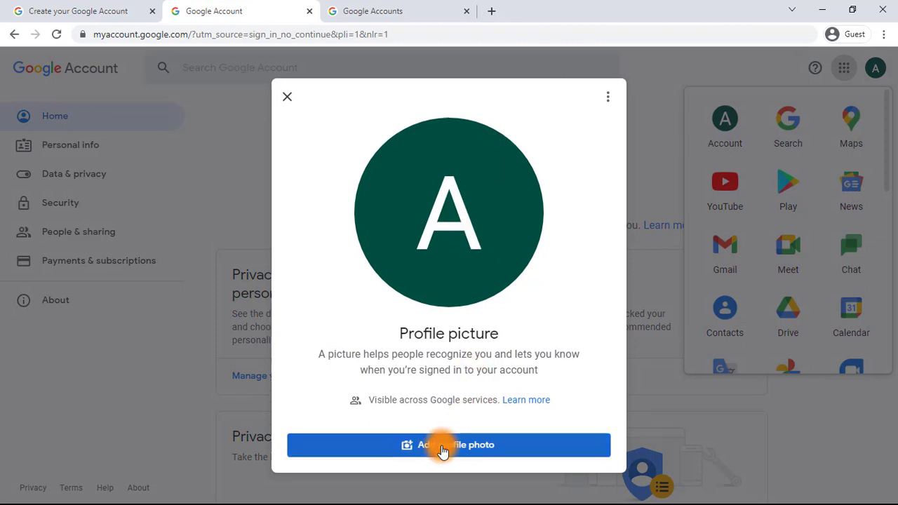
left_click(442, 447)
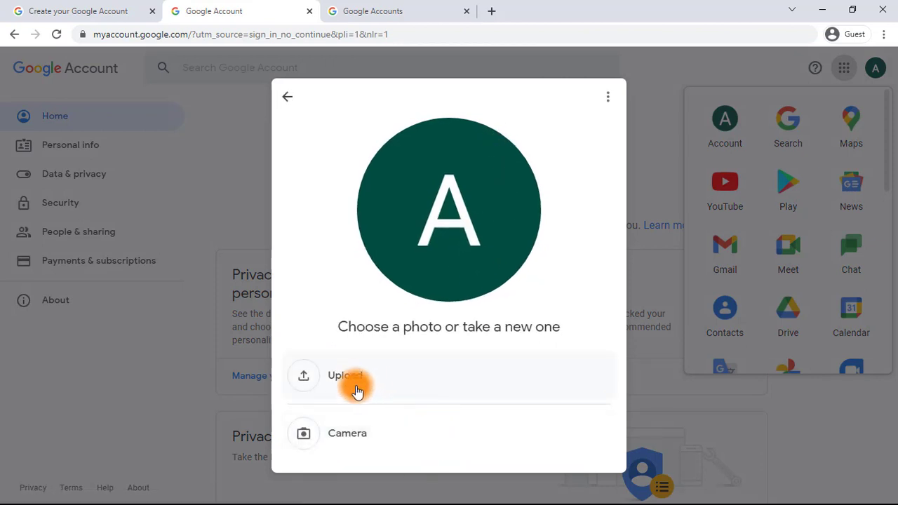
left_click(344, 376)
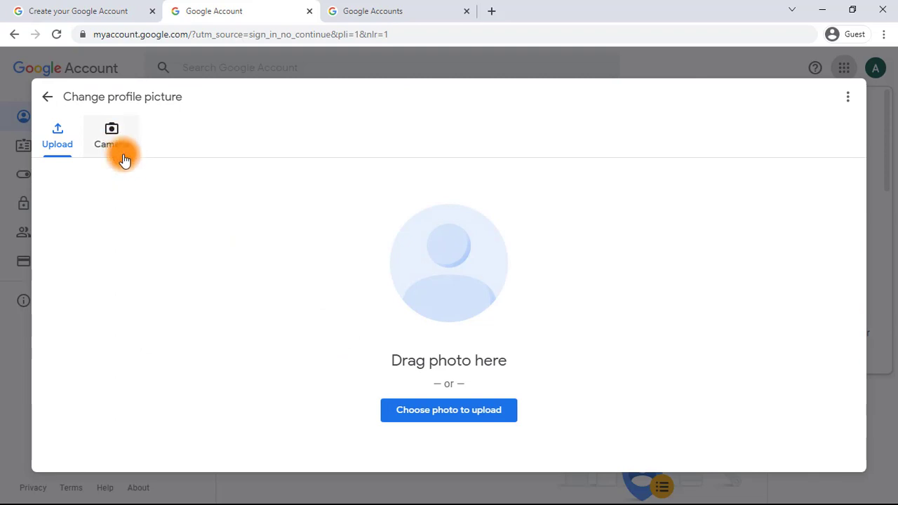
left_click(445, 414)
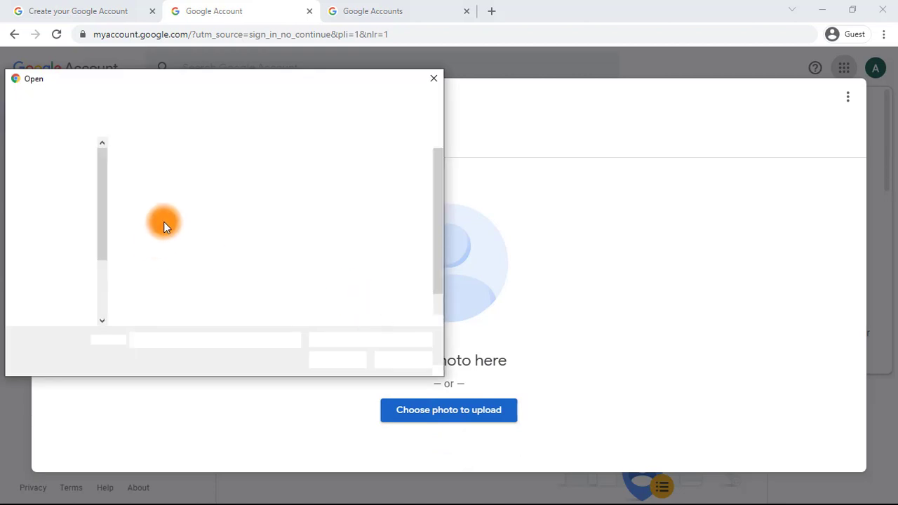
Browse to the Pictures folder and upload the portrait photo.
scroll(234, 214, "up", 1)
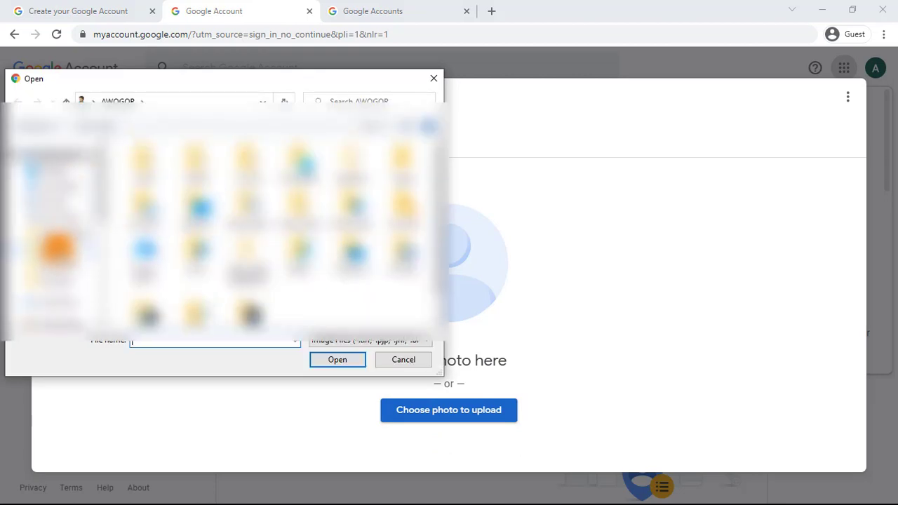
left_click(58, 247)
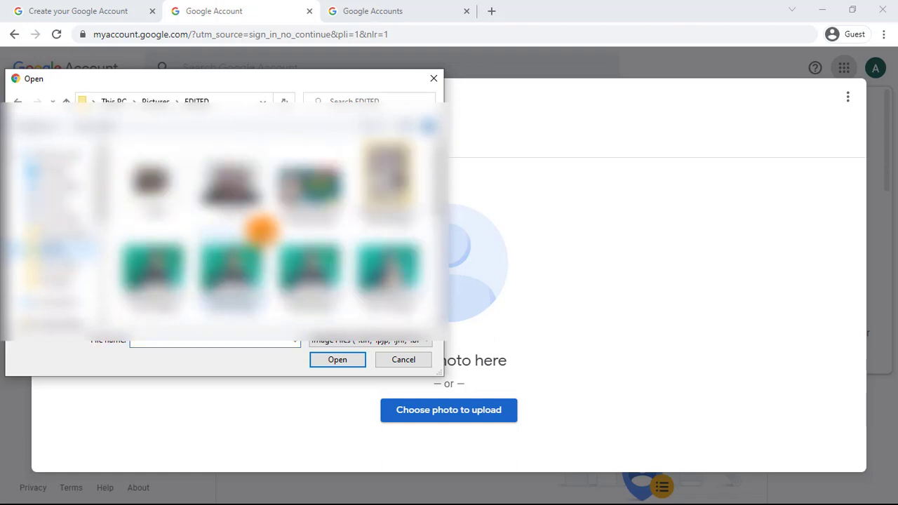
scroll(261, 228, "down", 2)
scroll(254, 226, "up", 2)
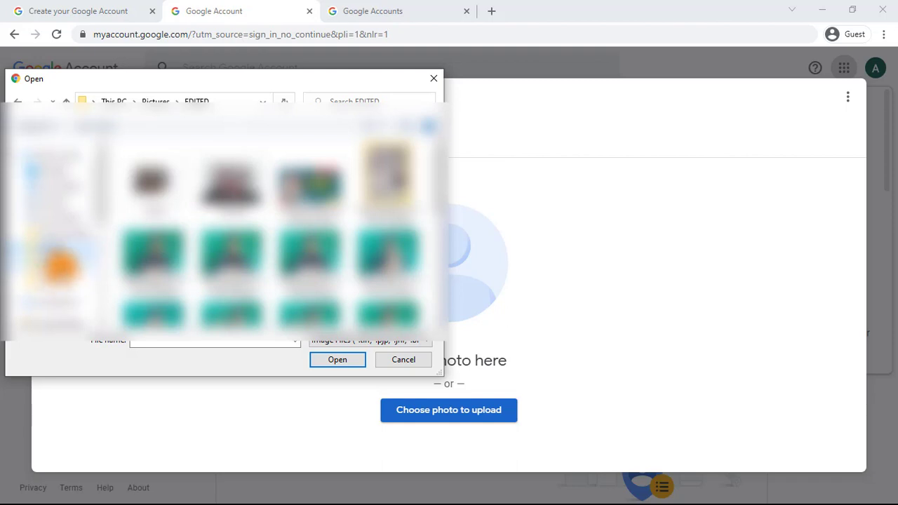
left_click(159, 101)
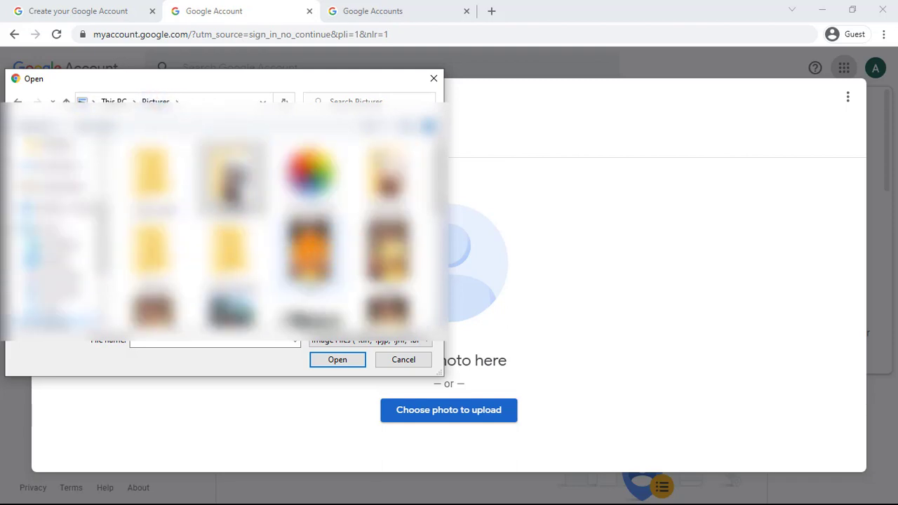
double_click(309, 251)
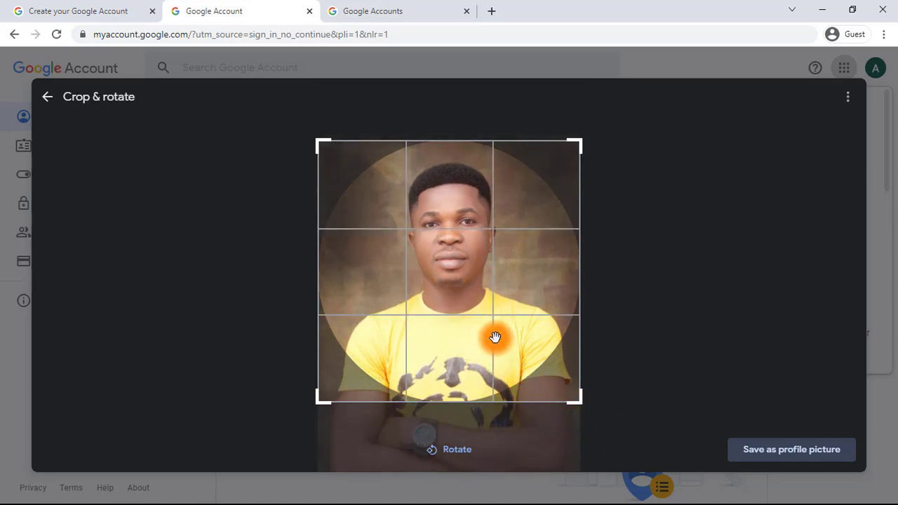
Save the cropped portrait as the profile picture and dismiss the update notice.
left_click(778, 453)
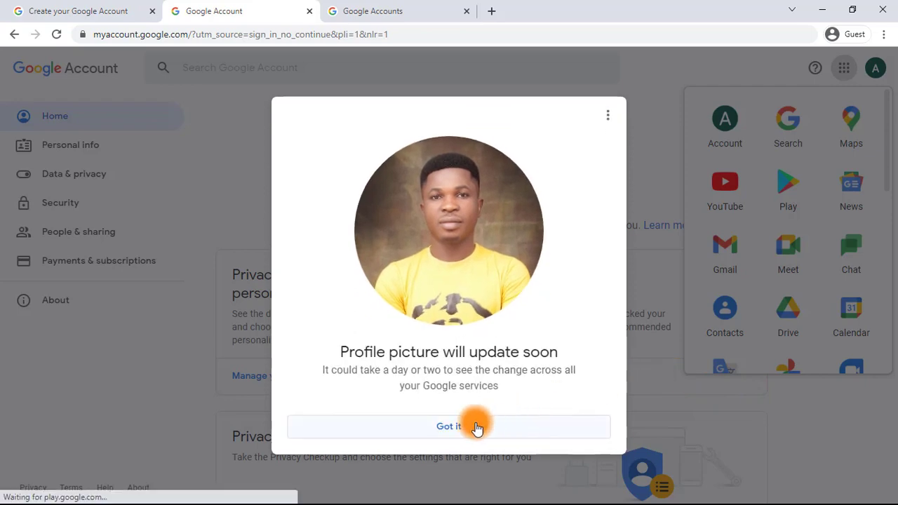
left_click(451, 431)
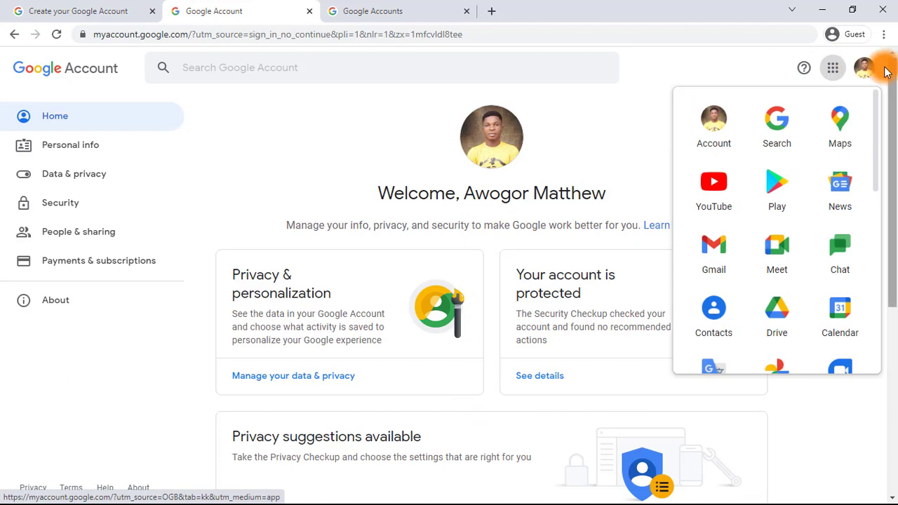
left_click(667, 113)
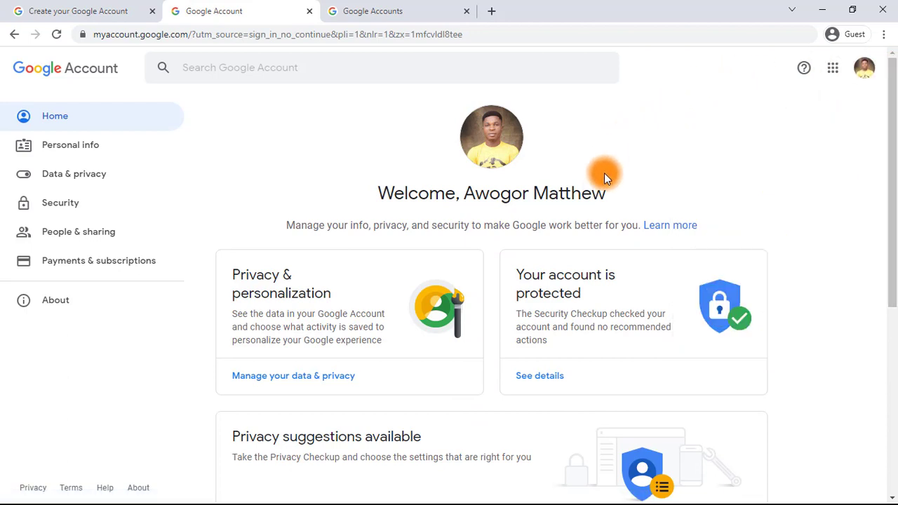
Review the account home page showing the new profile picture.
scroll(601, 197, "down", 5)
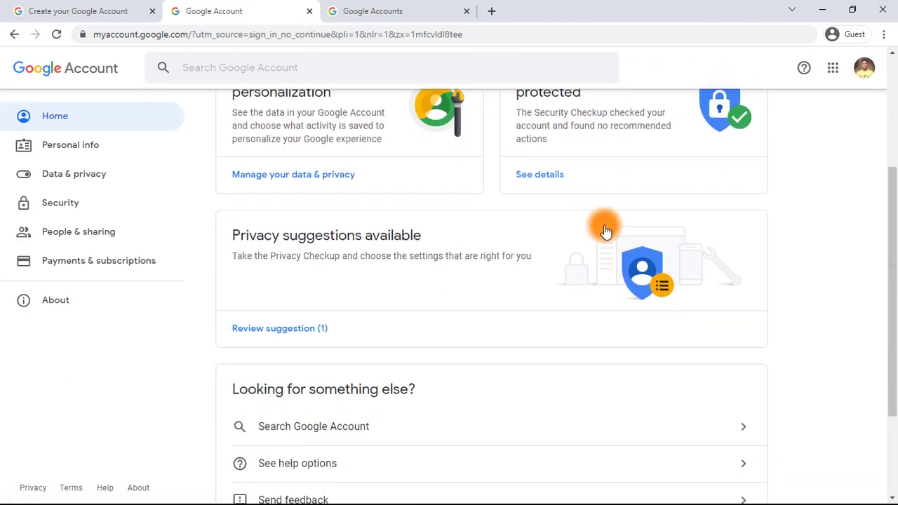
scroll(637, 246, "up", 5)
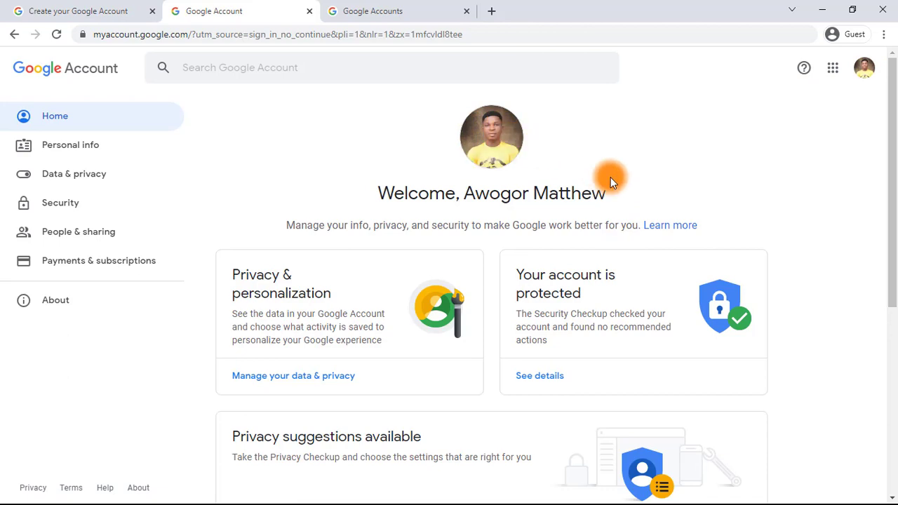
scroll(595, 217, "down", 3)
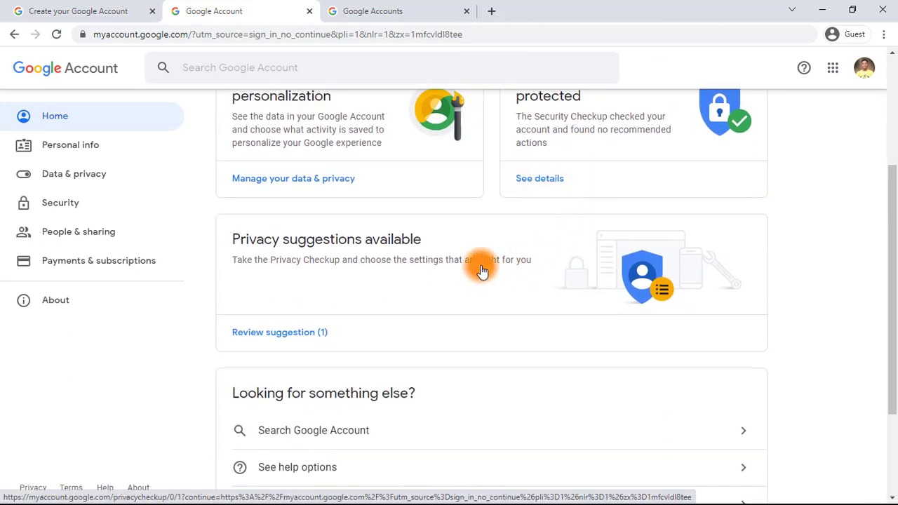
scroll(482, 267, "up", 3)
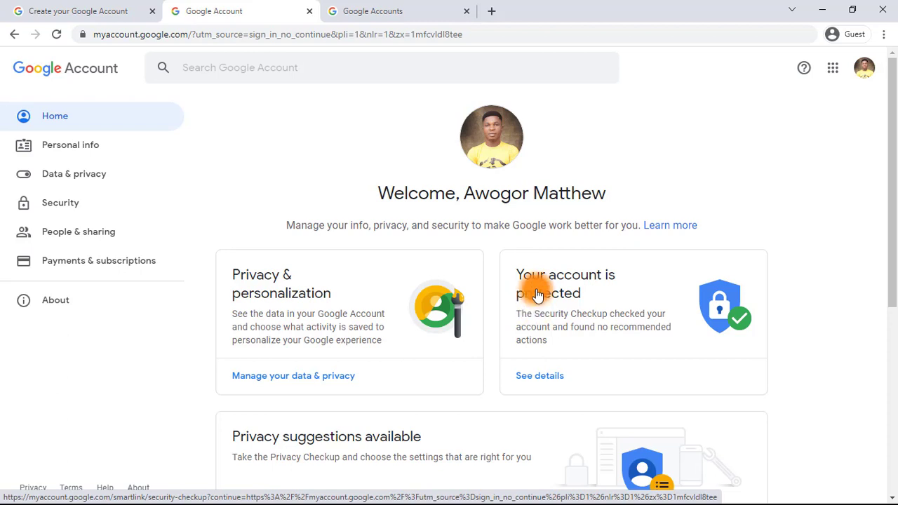
triple_click(441, 225)
left_click(441, 225)
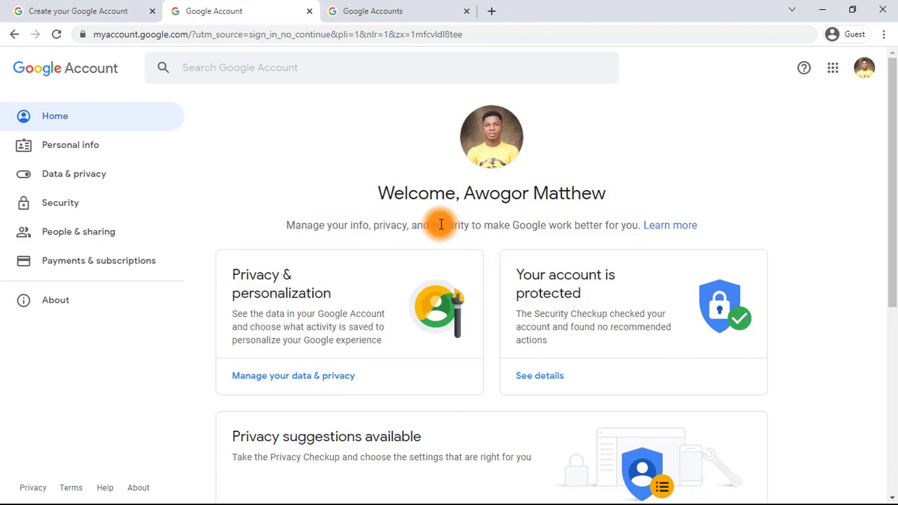
scroll(488, 270, "down", 1)
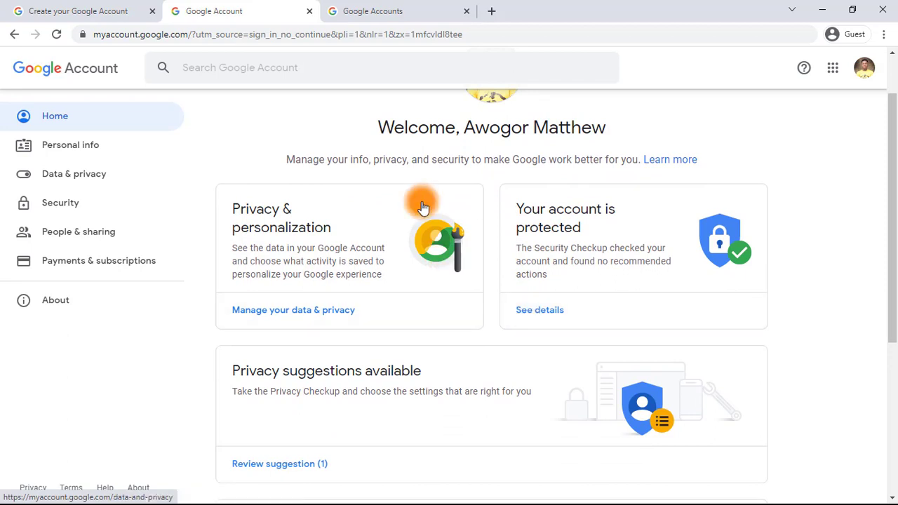
In the Add Gmail tab, search Google for 'google plus' and return to the results from the help page.
left_click(384, 10)
left_click(352, 35)
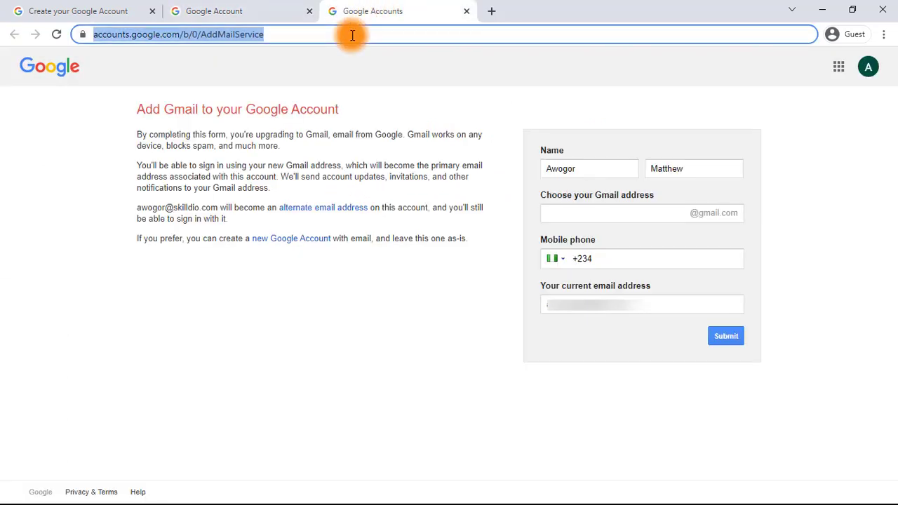
type("googlep")
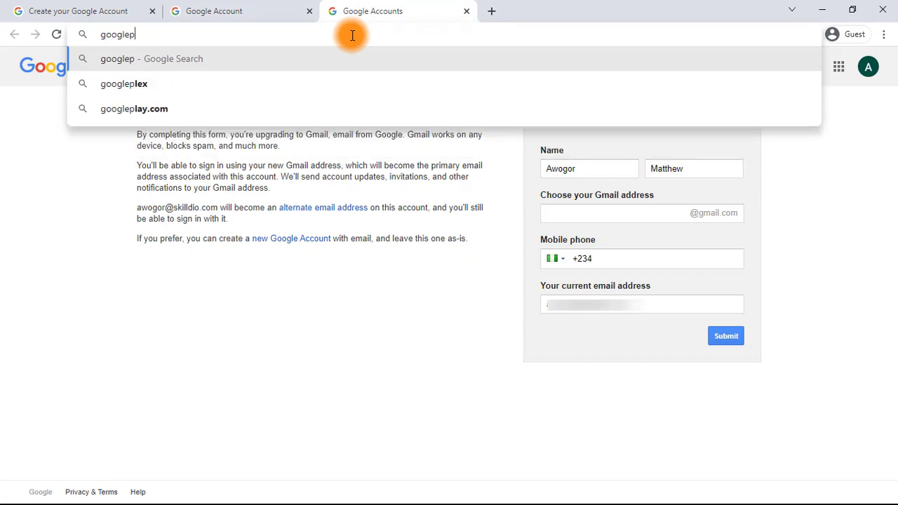
key("BackSpace")
type("plus")
key("Return")
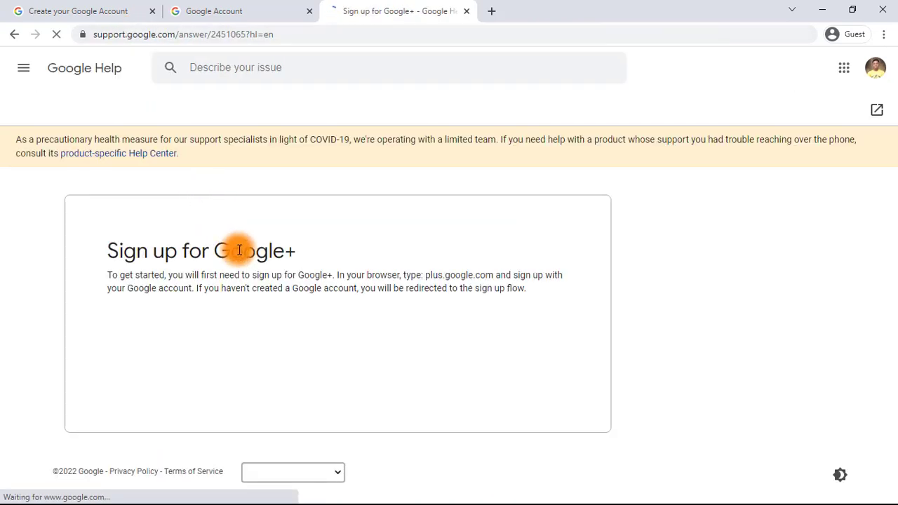
key("alt+Left")
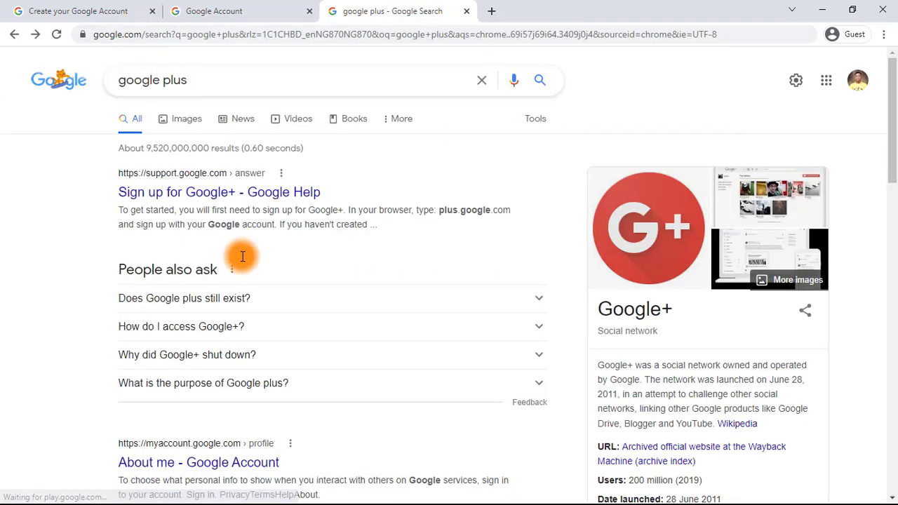
scroll(242, 257, "down", 3)
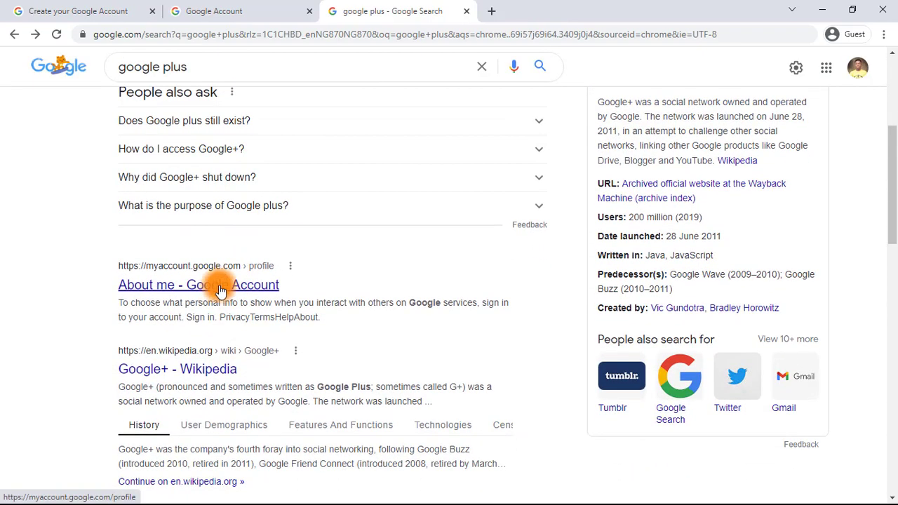
Open the About me - Google Account search result and browse its profile sections.
left_click(219, 289)
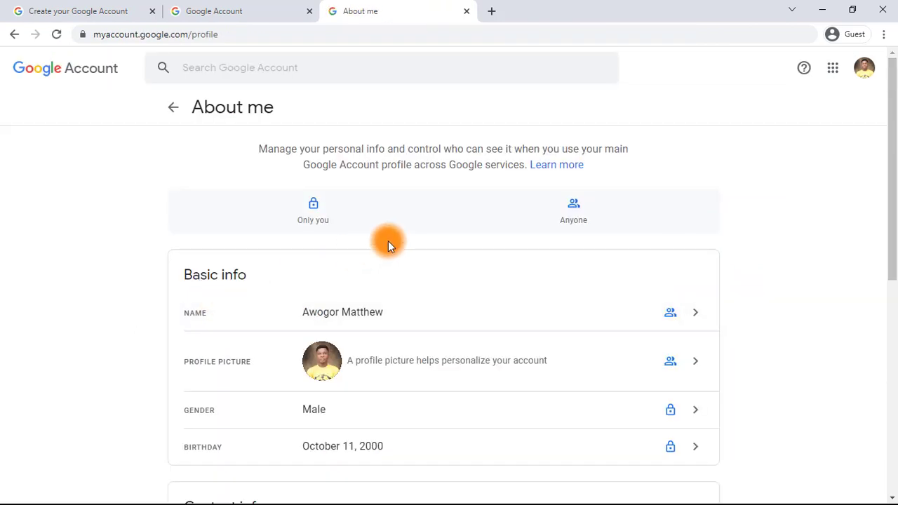
scroll(388, 240, "down", 1)
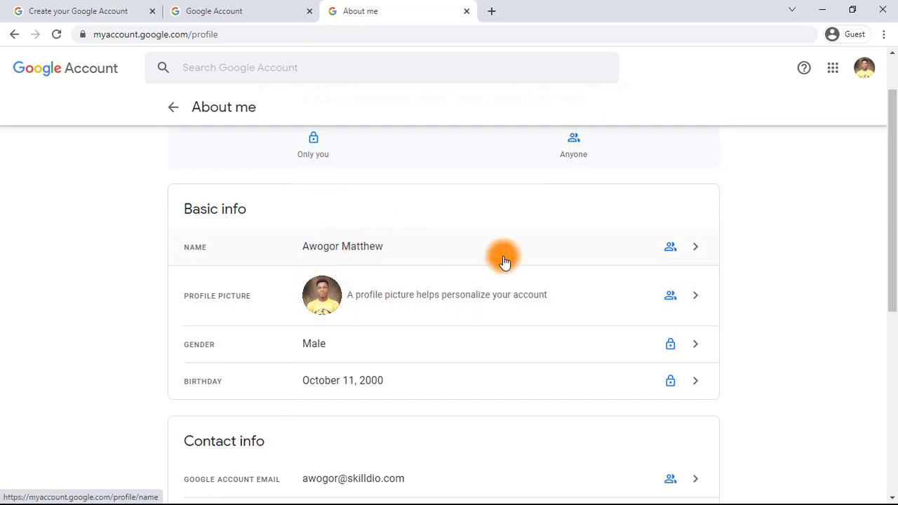
scroll(529, 290, "up", 1)
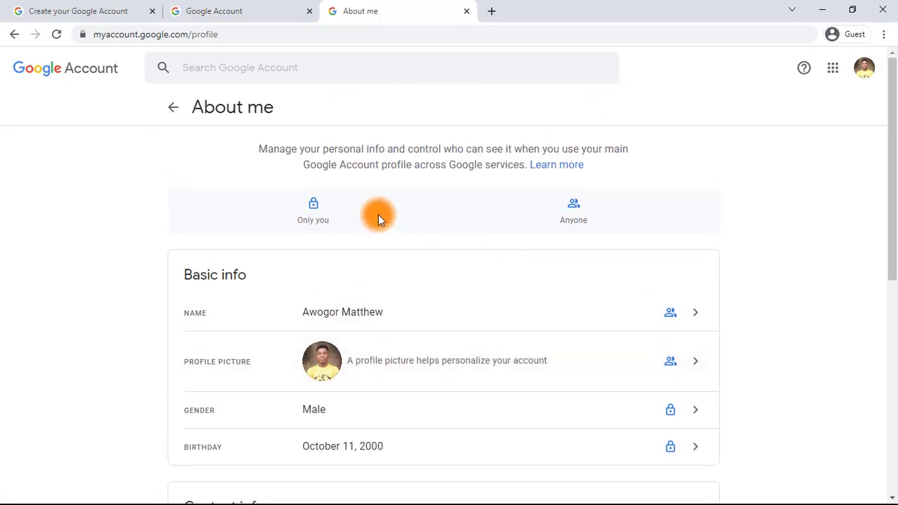
scroll(456, 204, "down", 1)
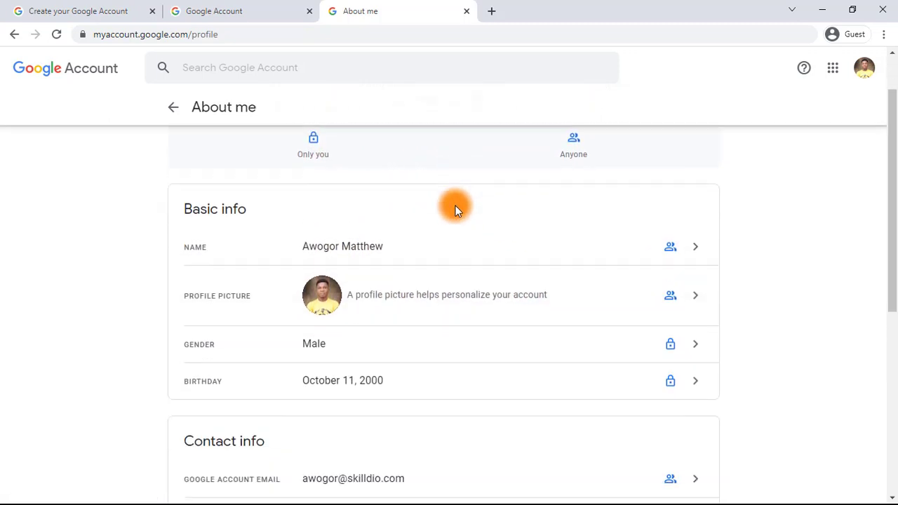
scroll(456, 206, "up", 1)
scroll(453, 225, "down", 3)
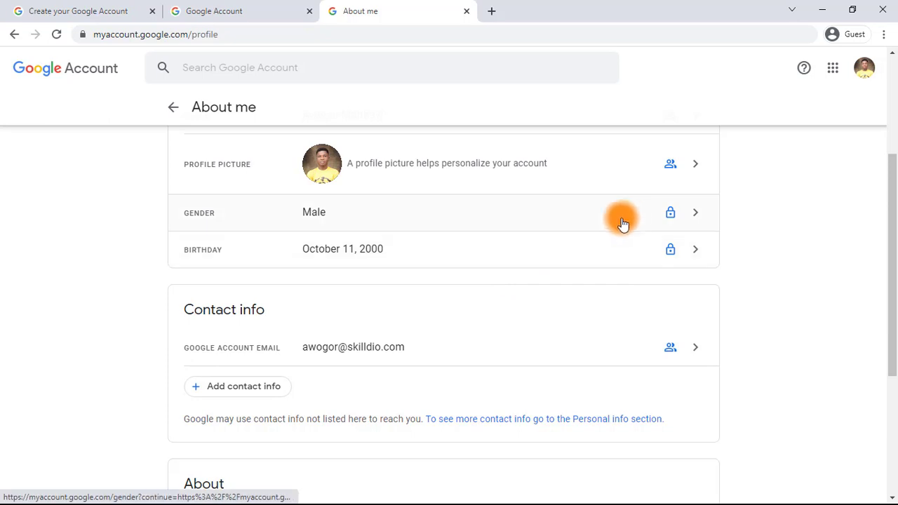
scroll(365, 316, "down", 1)
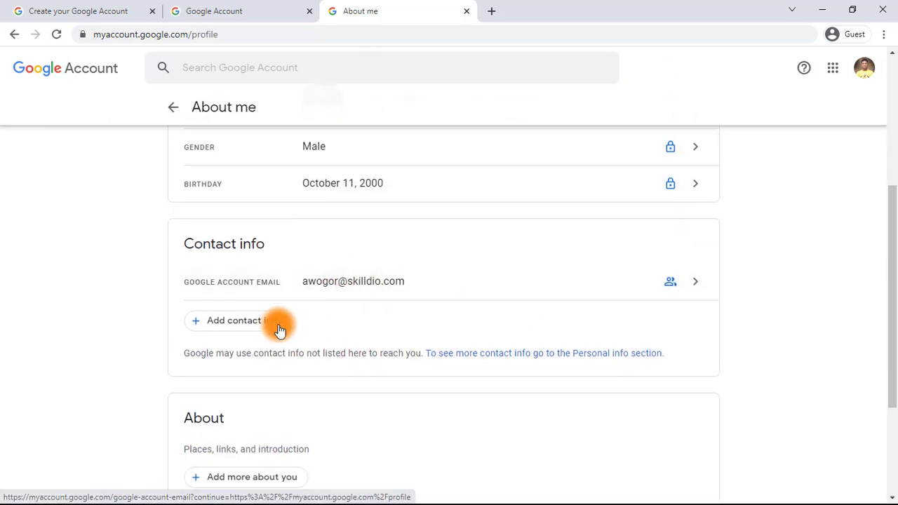
scroll(242, 331, "down", 2)
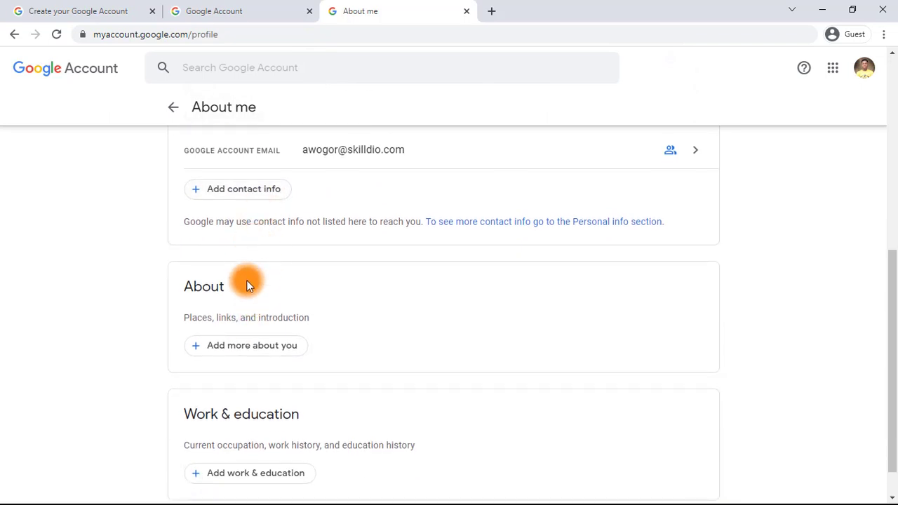
Look at the Add more about you page, then return to the About me page's top.
left_click(239, 353)
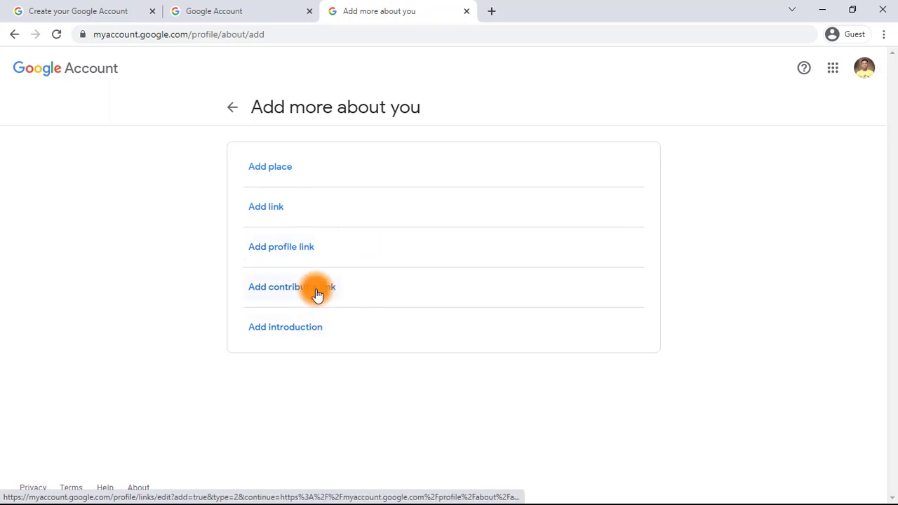
key("alt+Left")
scroll(355, 317, "down", 1)
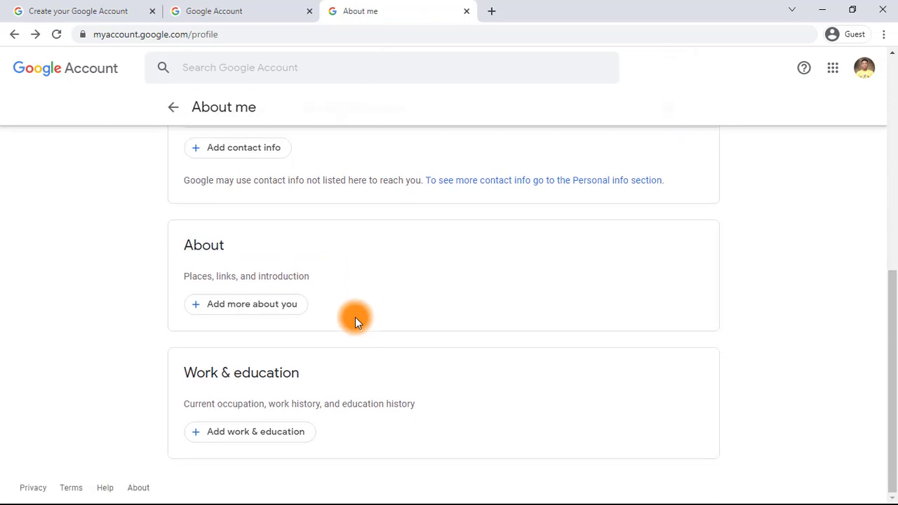
scroll(333, 326, "up", 7)
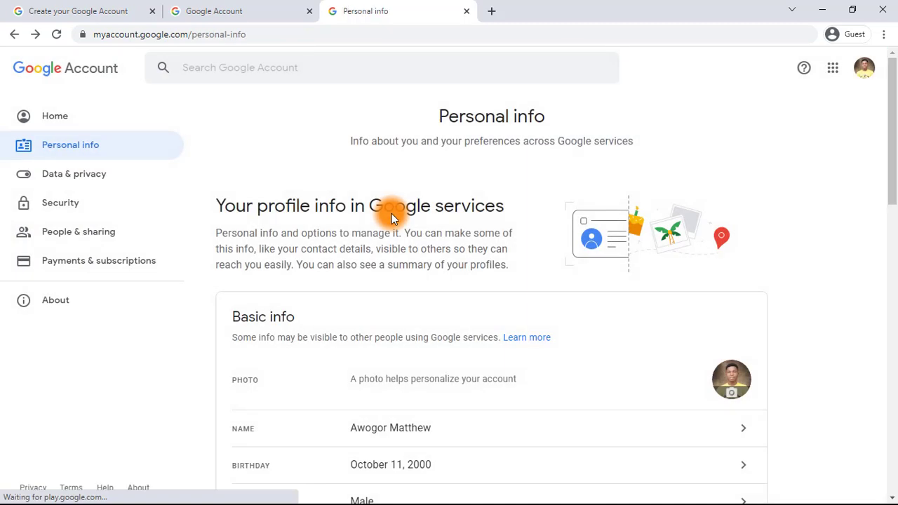
Scroll down the Personal info page to show the Contact info card.
scroll(439, 189, "down", 5)
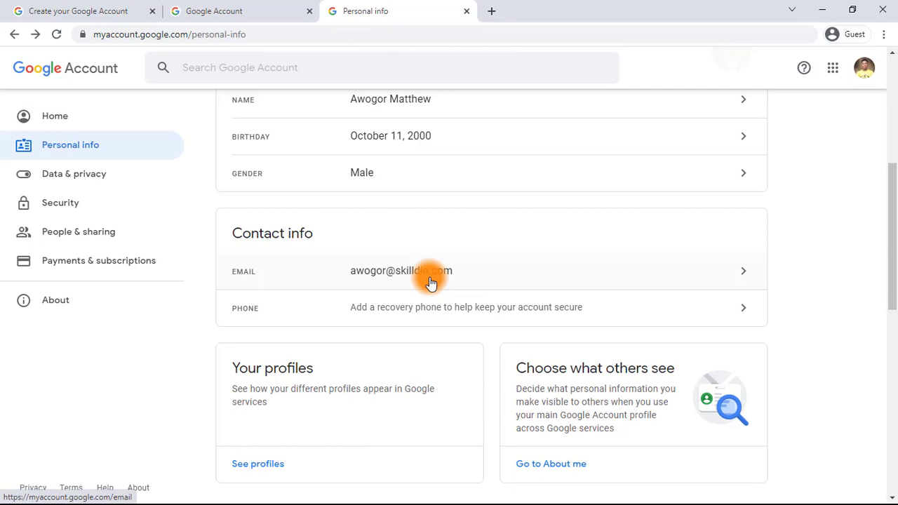
Load business.google.com in a new tab, fixing the mistyped 'business.googel.com' address.
left_click(492, 19)
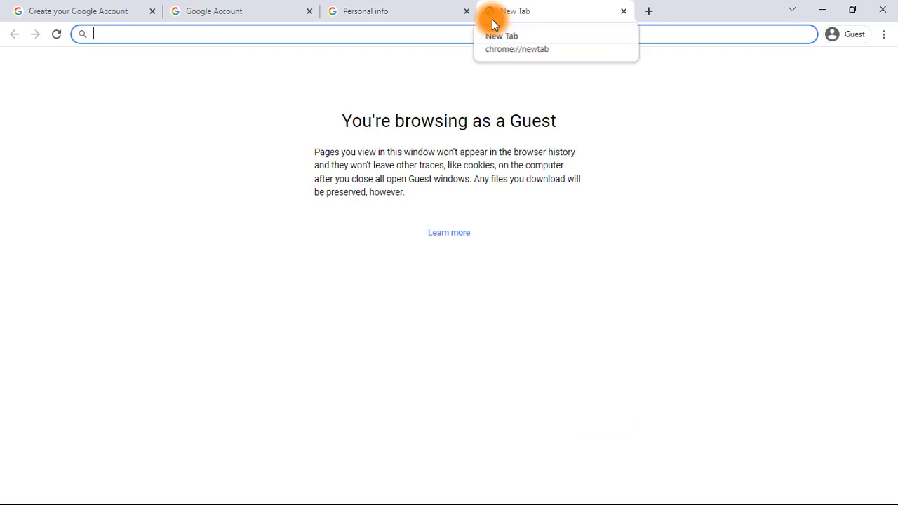
type("busi")
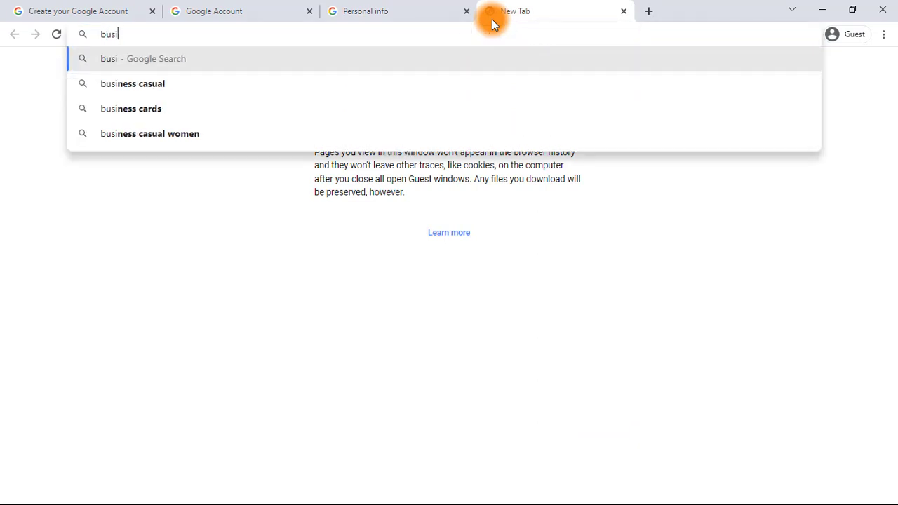
type("ness.googel.com")
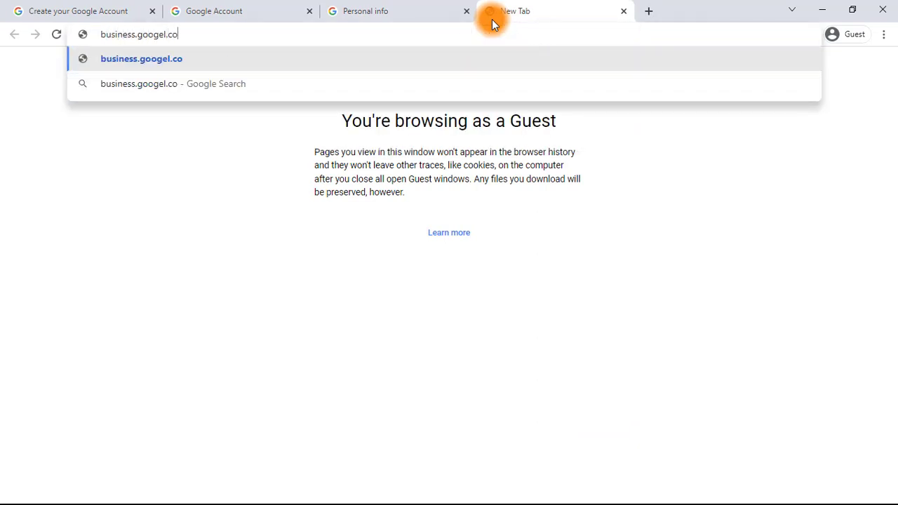
key("Return")
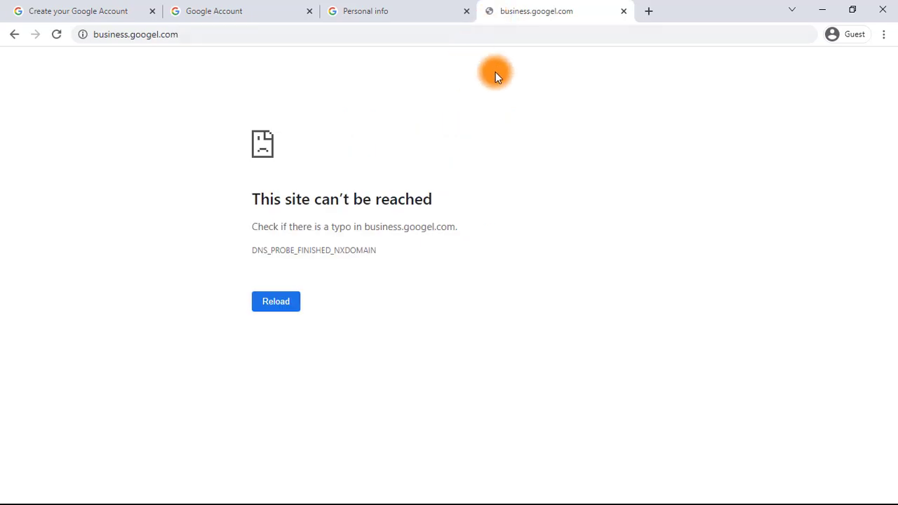
double_click(143, 34)
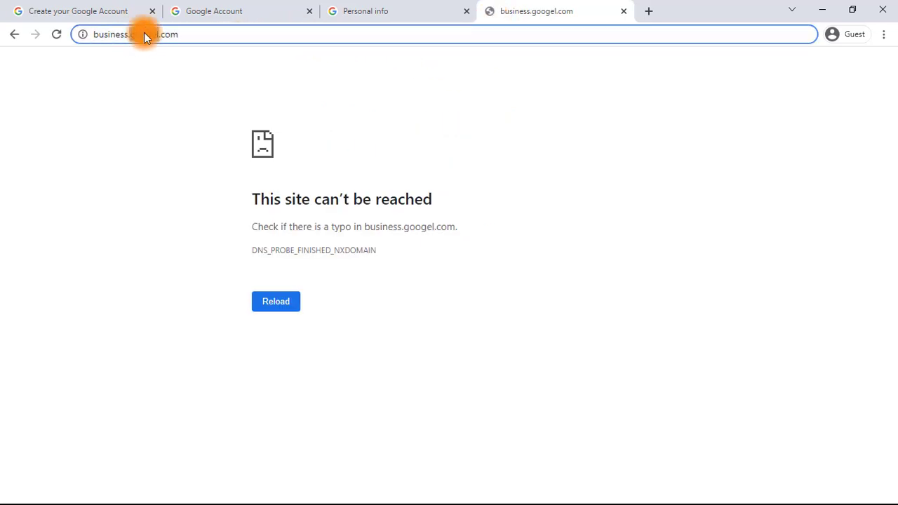
key("BackSpace")
key("BackSpace")
type("le")
key("Return")
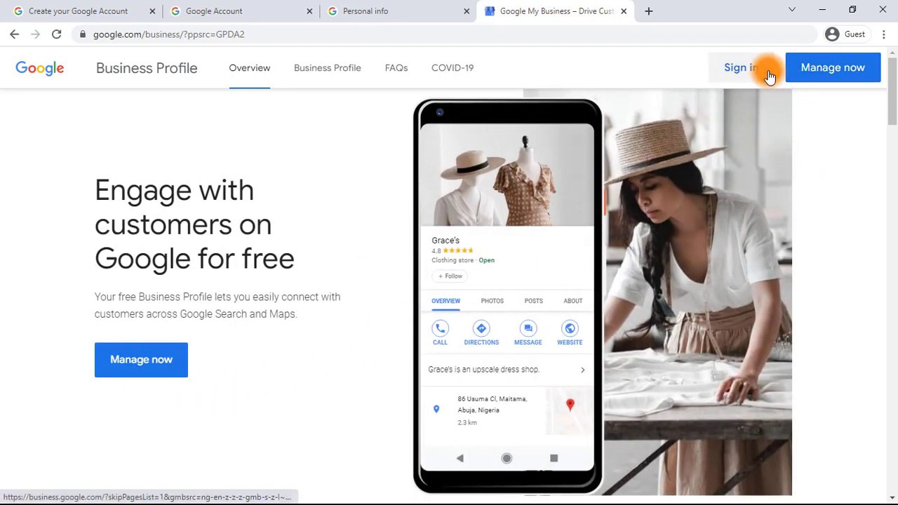
Sign in to Google Business Profile to reach the Find and manage your business page.
left_click(805, 70)
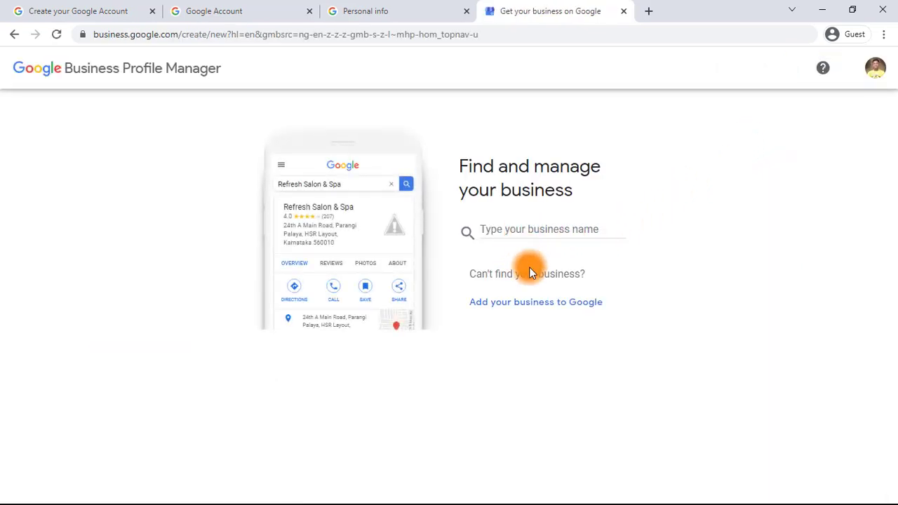
key("alt+Left")
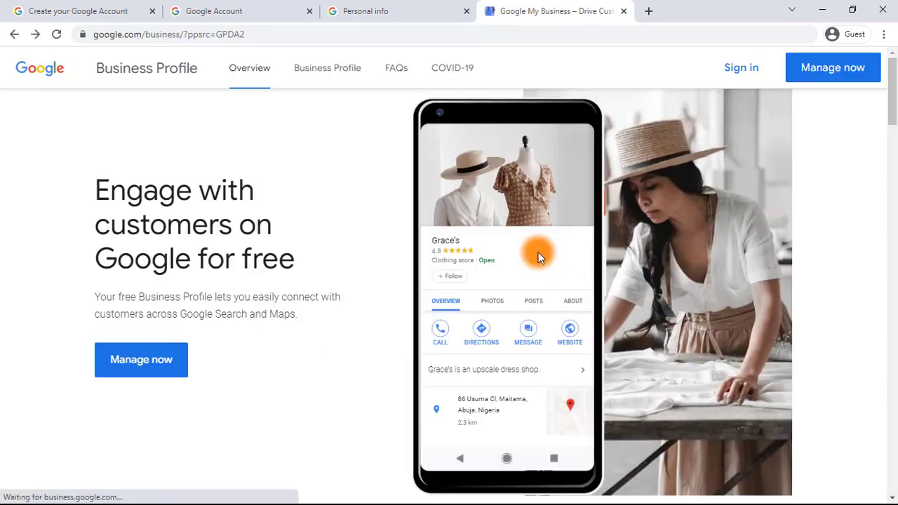
left_click(743, 68)
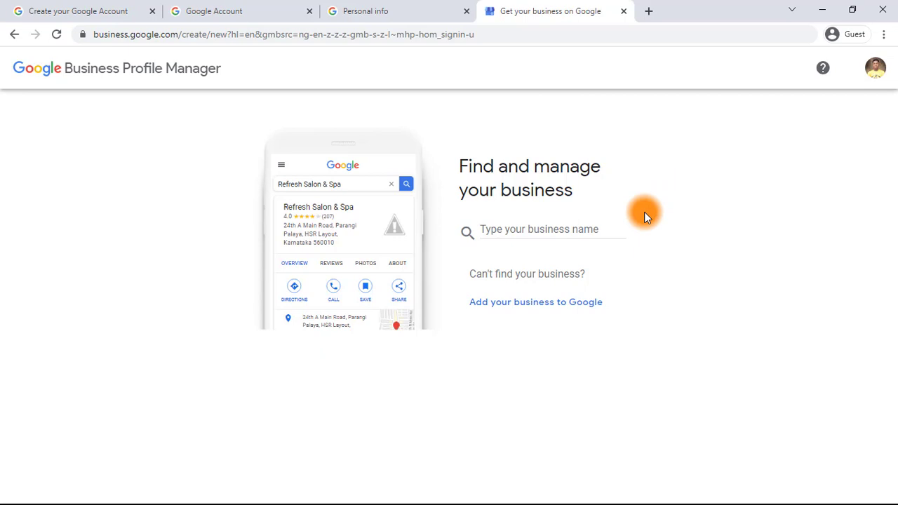
left_click(442, 37)
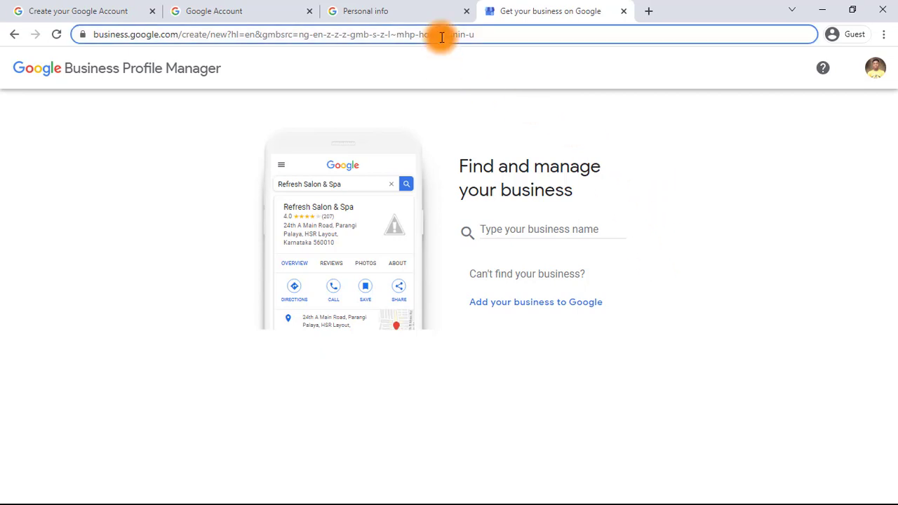
Replace the current address with google.com/adsense to load the AdSense home page.
left_click(442, 37)
type("gogle")
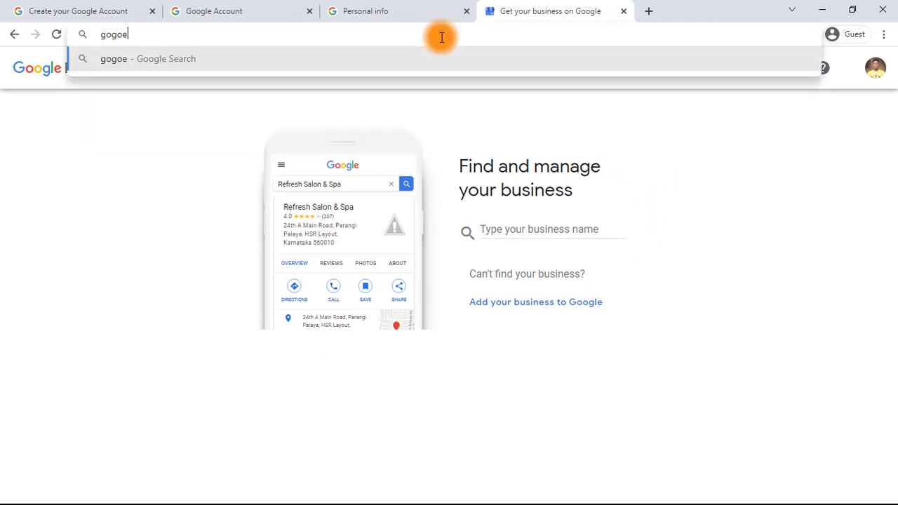
key("BackSpace")
key("BackSpace")
key("BackSpace")
type("og")
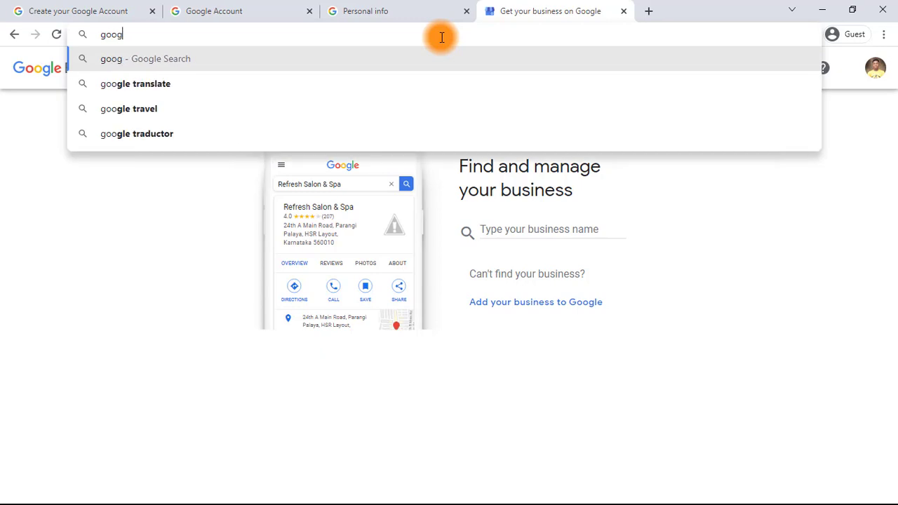
type("le.com/adsense")
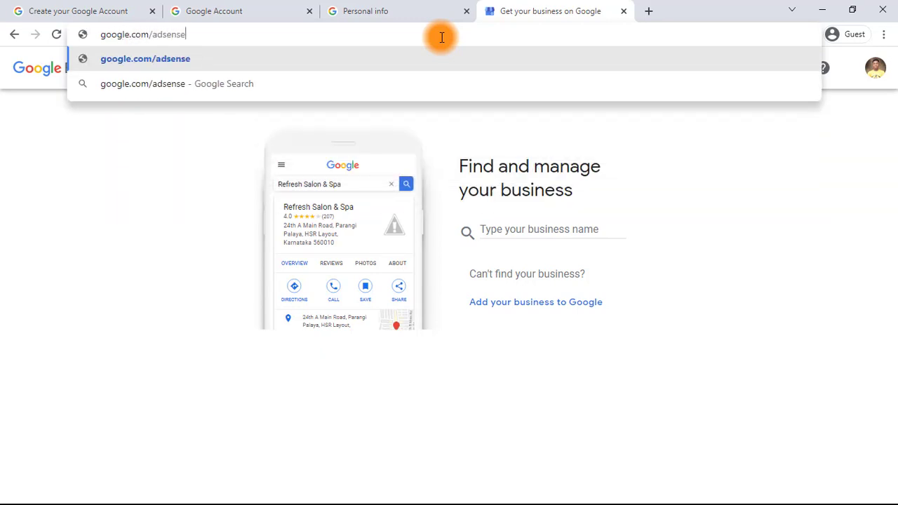
key("Return")
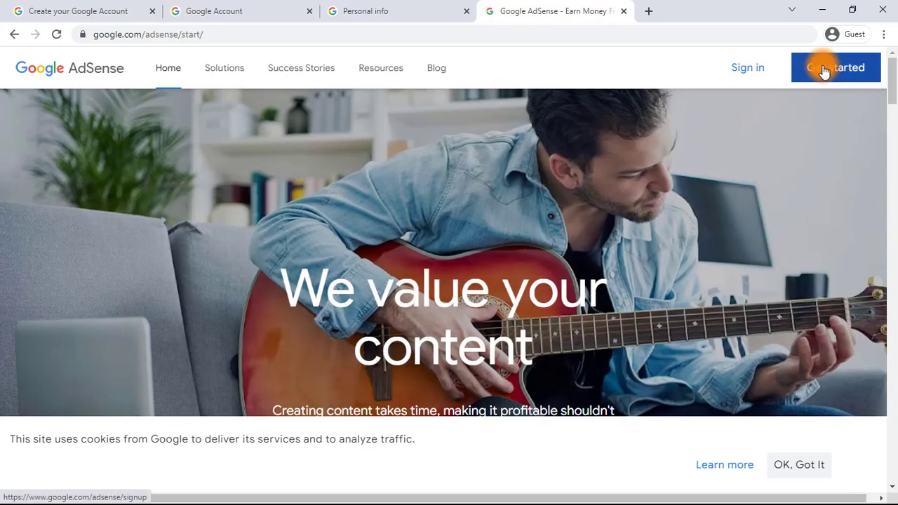
Start AdSense sign-up with the newly created account and review the 'A couple of things before you start' form.
left_click(825, 71)
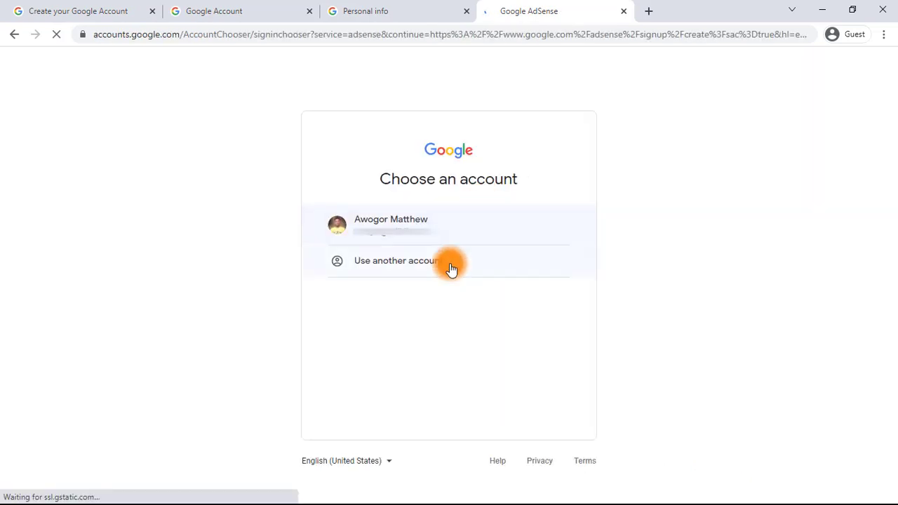
left_click(401, 234)
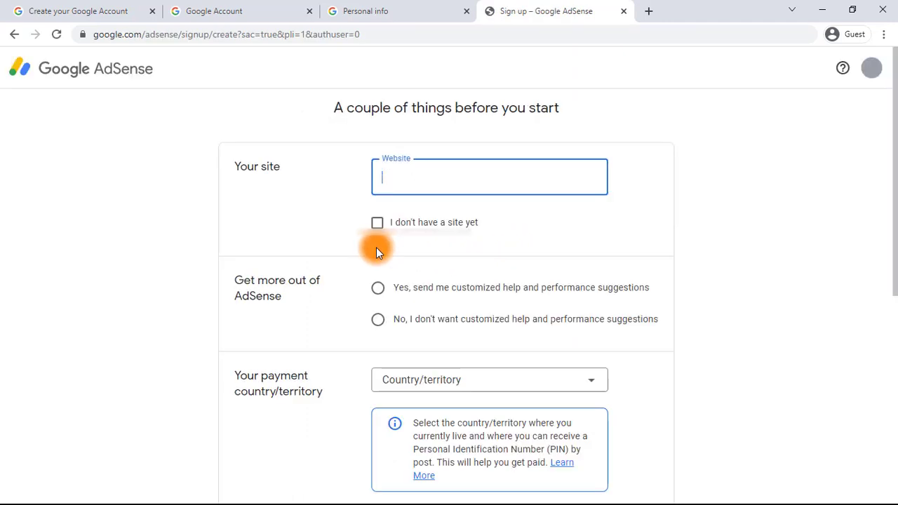
scroll(461, 228, "down", 5)
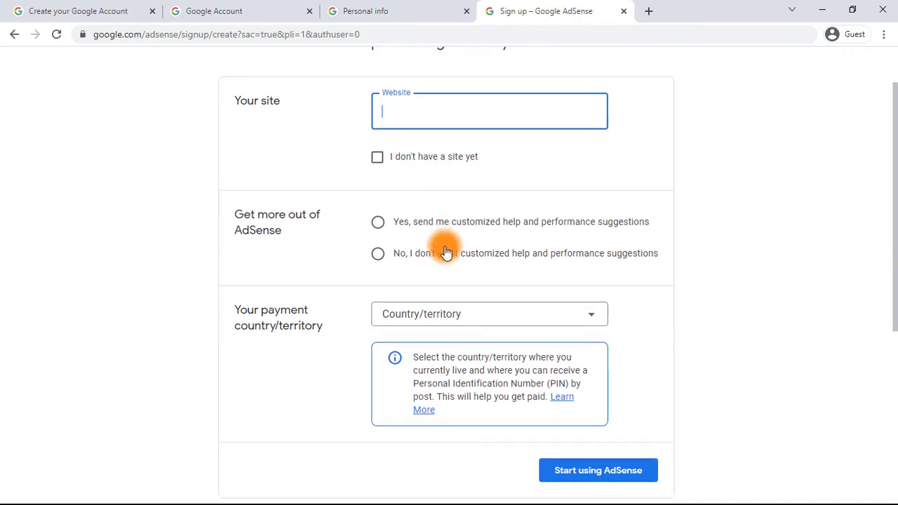
scroll(525, 333, "up", 5)
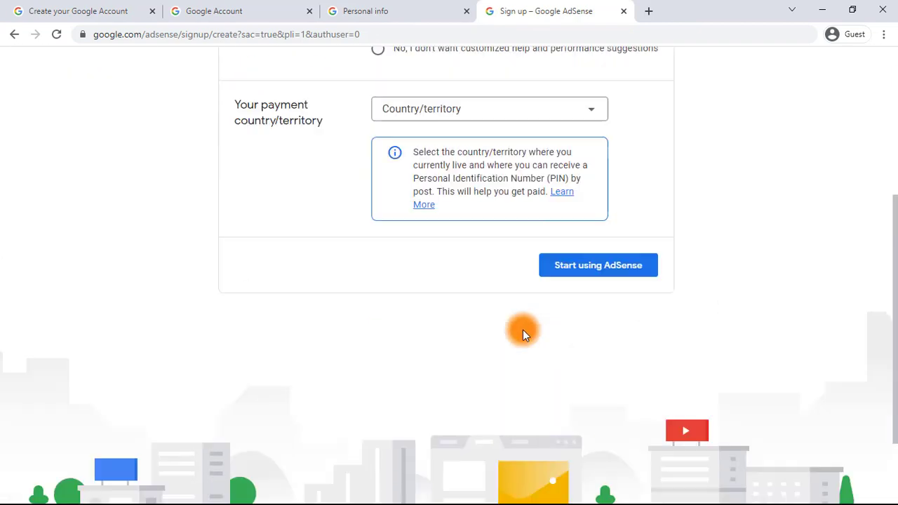